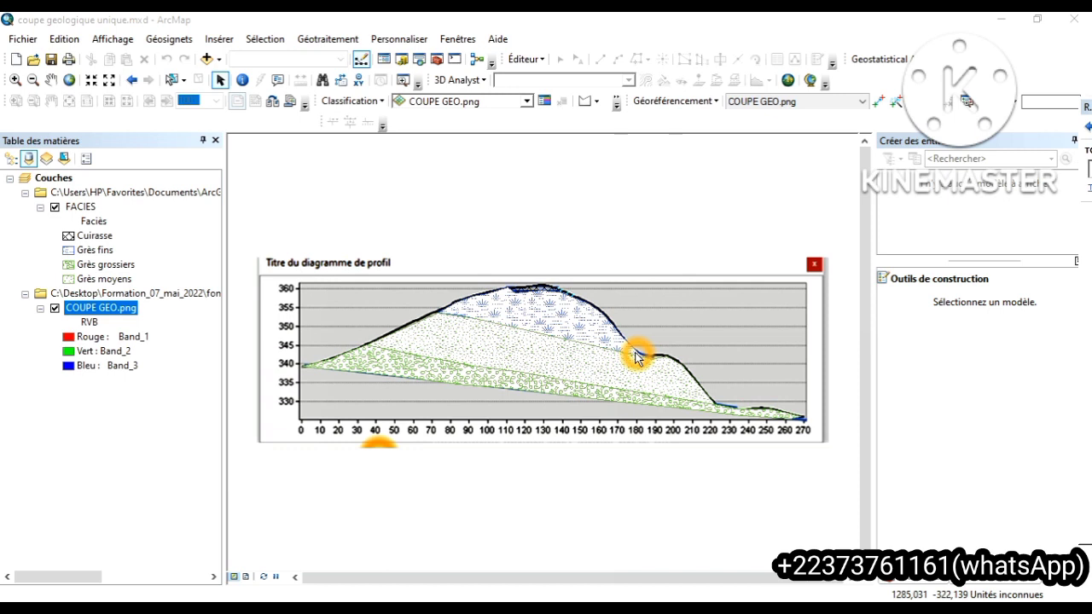
Show the data catalog and start creating a new shapefile in the first subfolder of the home folder
{"action": "left_click", "coordinate": [411, 62]}
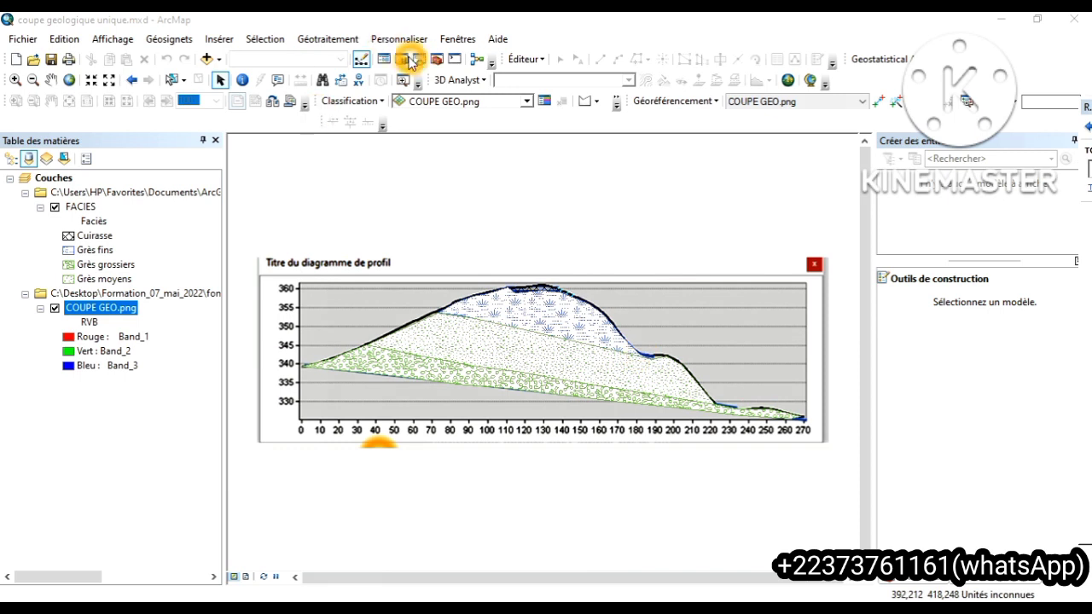
{"action": "left_click", "coordinate": [411, 63]}
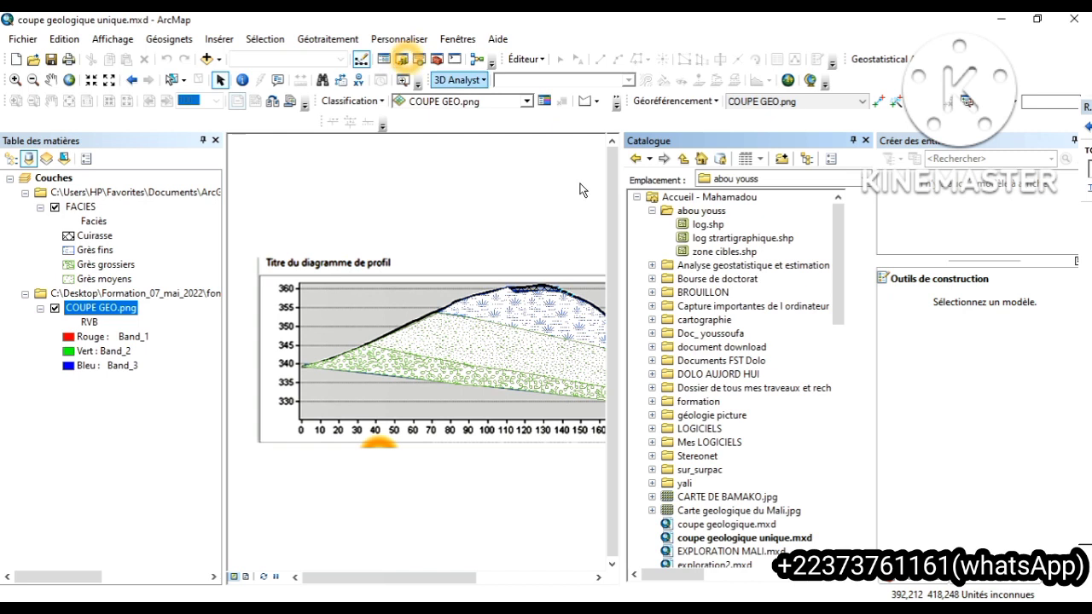
{"action": "left_click", "coordinate": [705, 211]}
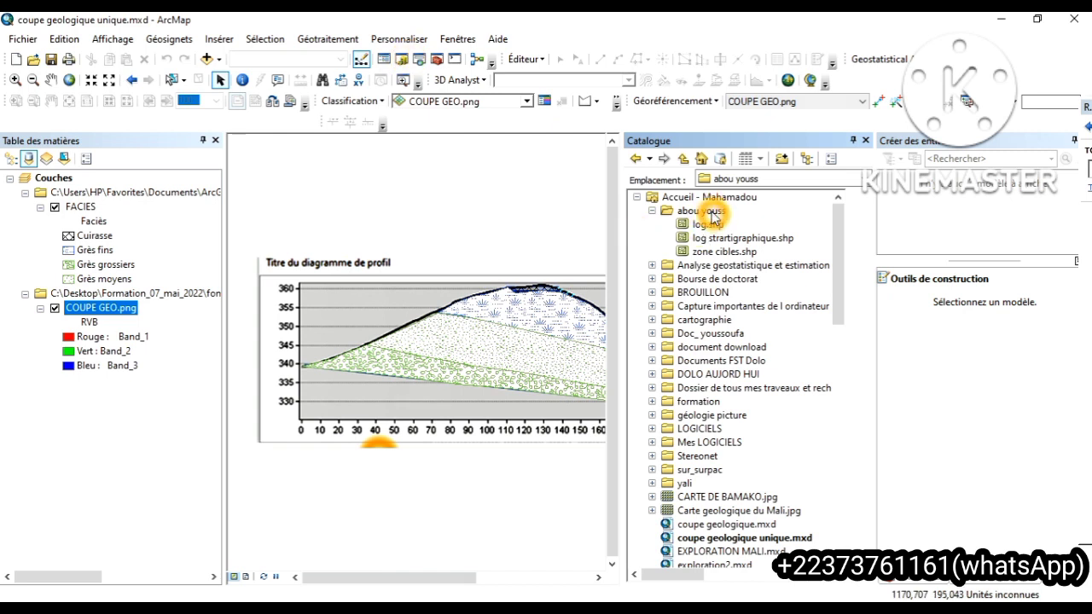
{"action": "right_click", "coordinate": [711, 212]}
{"action": "left_click", "coordinate": [756, 314]}
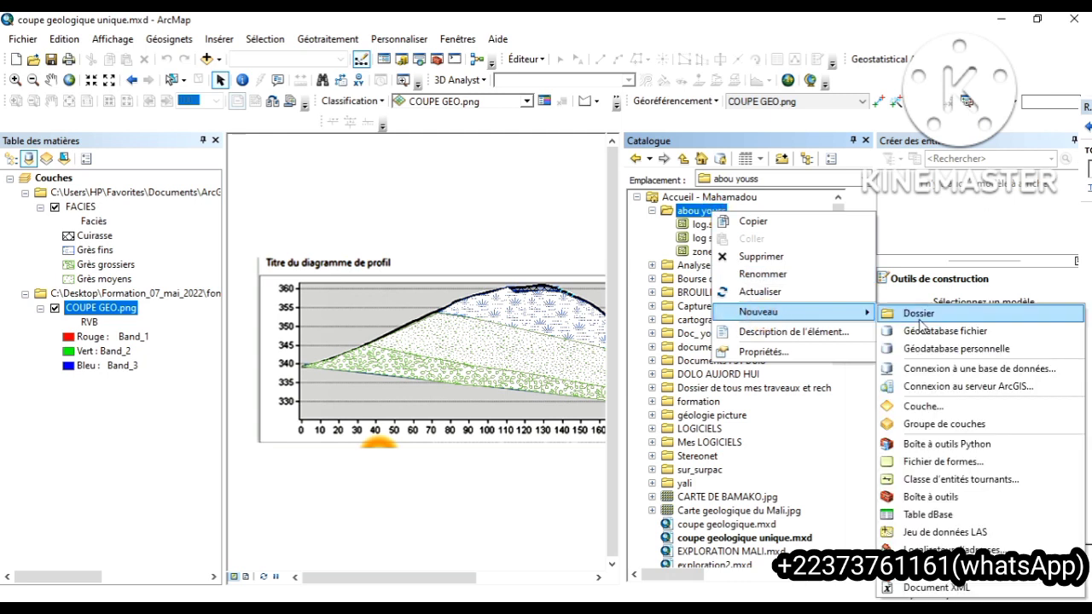
{"action": "left_click", "coordinate": [945, 445]}
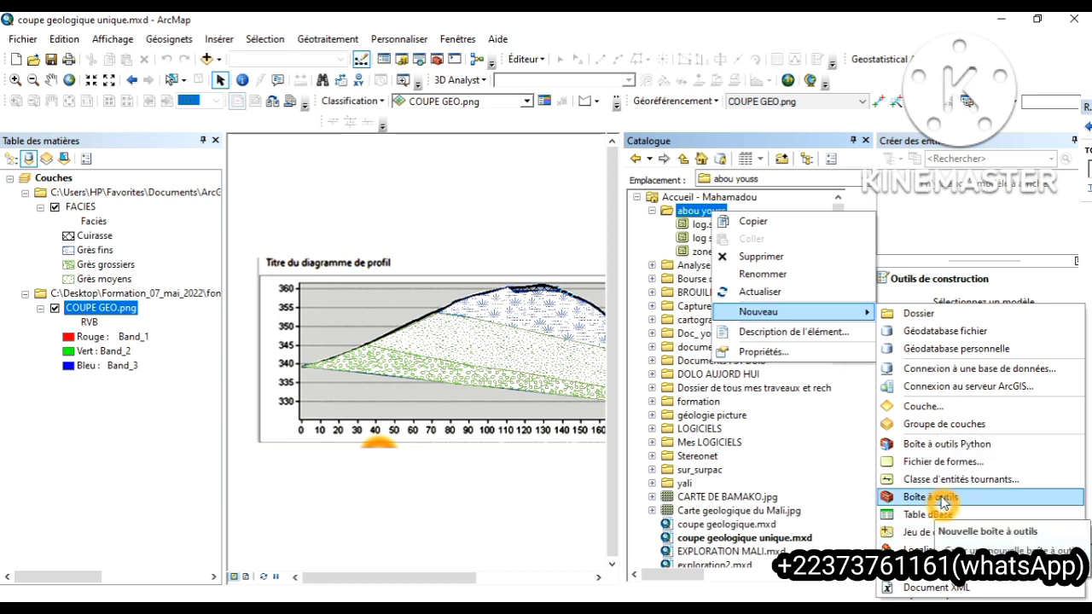
{"action": "left_click", "coordinate": [942, 465]}
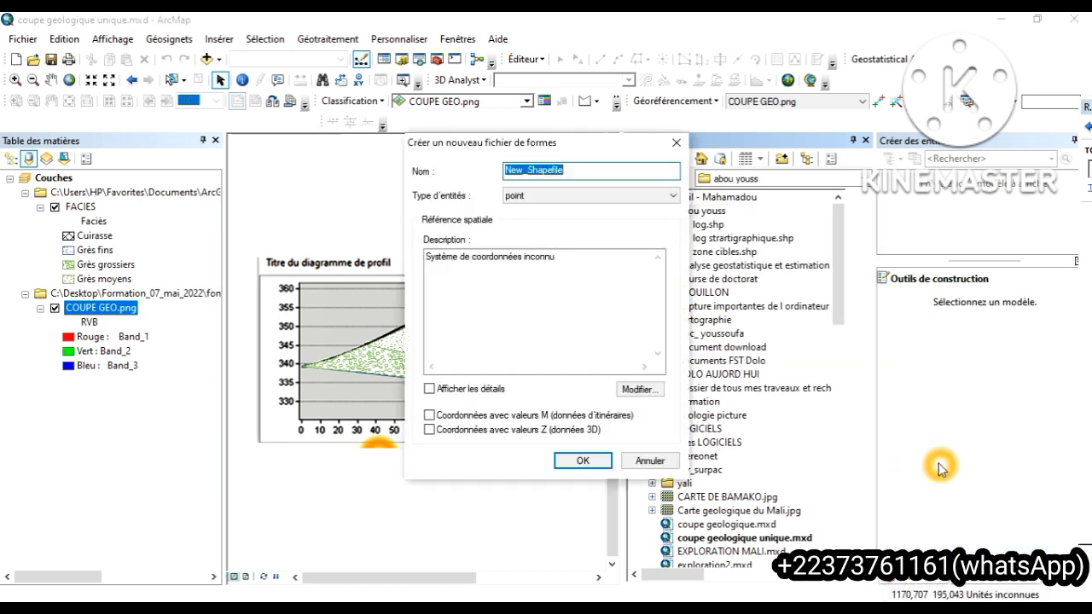
Create the shapefile as log startig with Polygone features and the WGS 1984 UTM Zone 29N coordinate system
{"action": "type", "text": "log startig"}
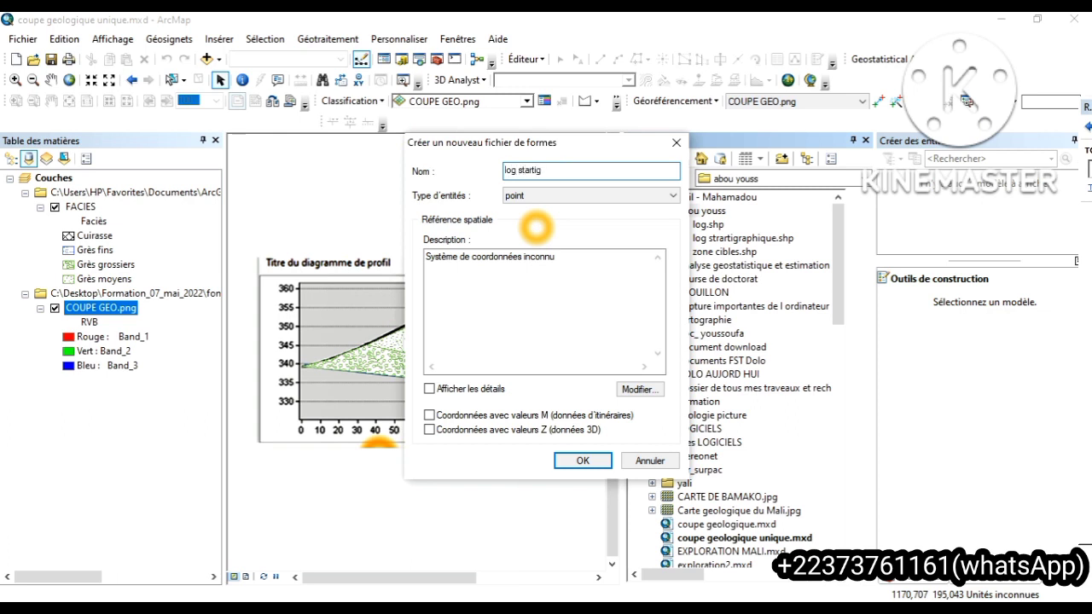
{"action": "left_click", "coordinate": [556, 196]}
{"action": "left_click", "coordinate": [555, 230]}
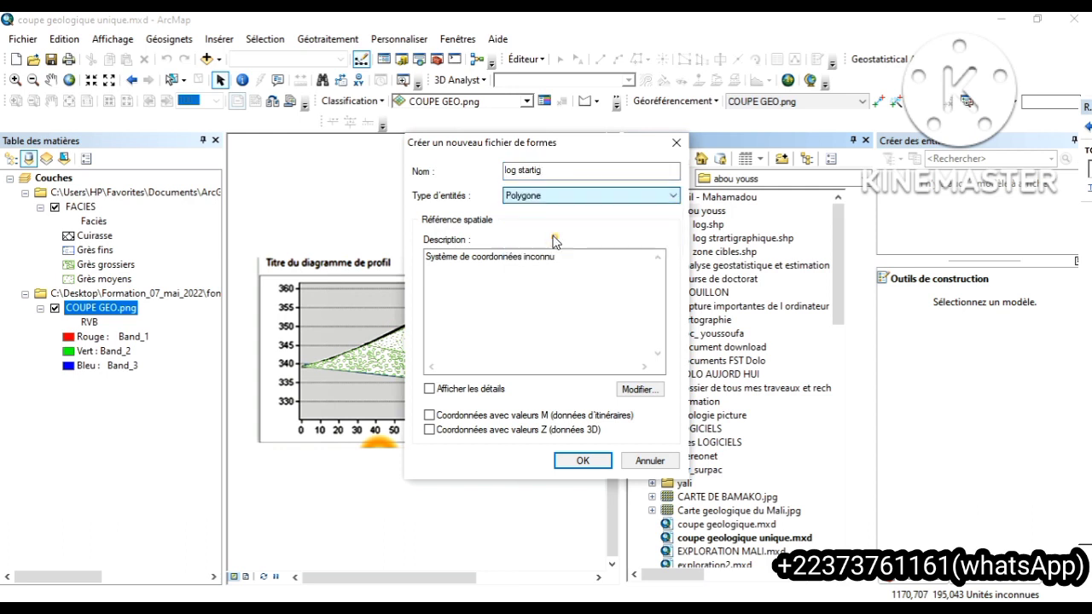
{"action": "left_click", "coordinate": [631, 390]}
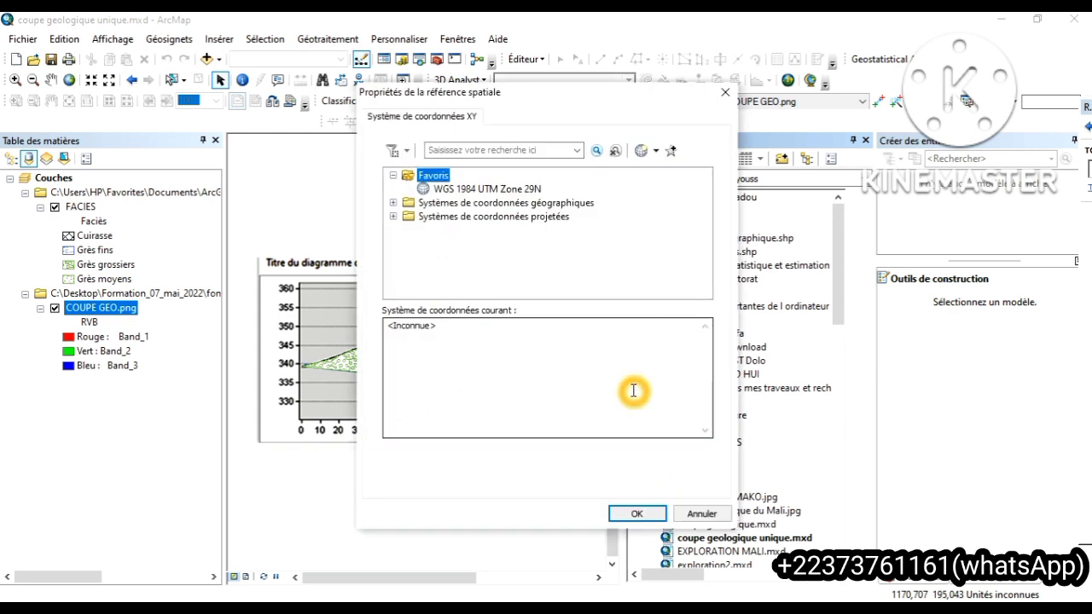
{"action": "left_click", "coordinate": [466, 191]}
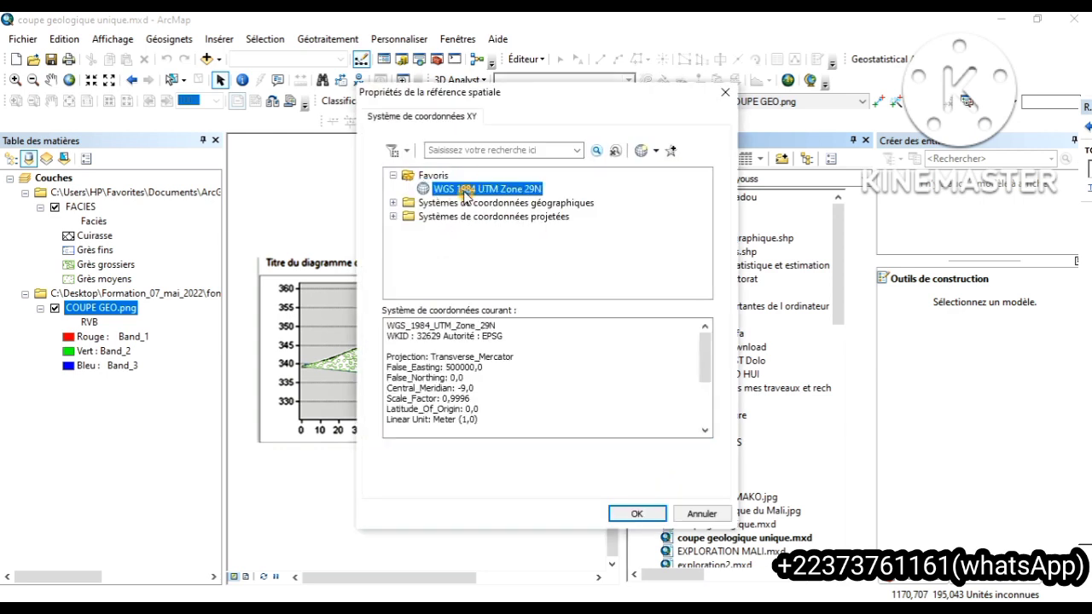
{"action": "left_click", "coordinate": [637, 513]}
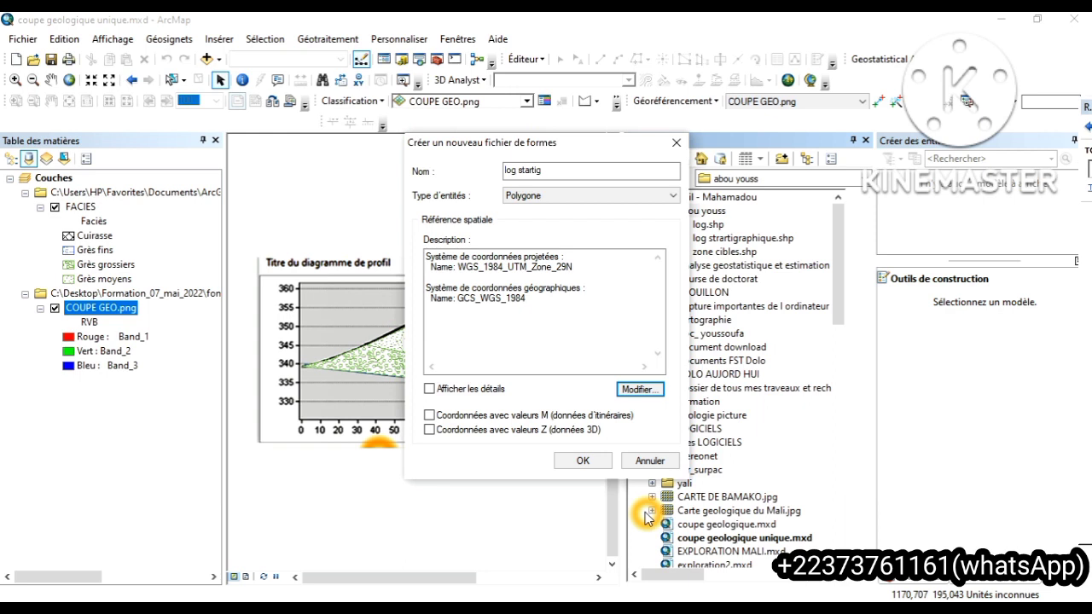
{"action": "left_click", "coordinate": [579, 461]}
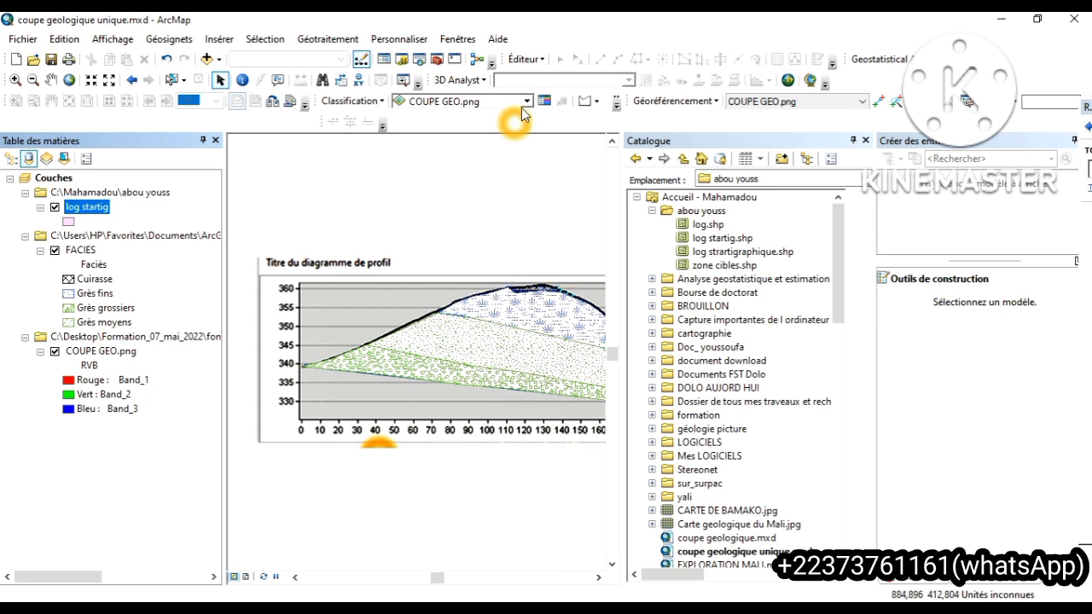
Open an edit session on the log startig layer, continue past the warning, and close the data catalog
{"action": "left_click", "coordinate": [529, 64]}
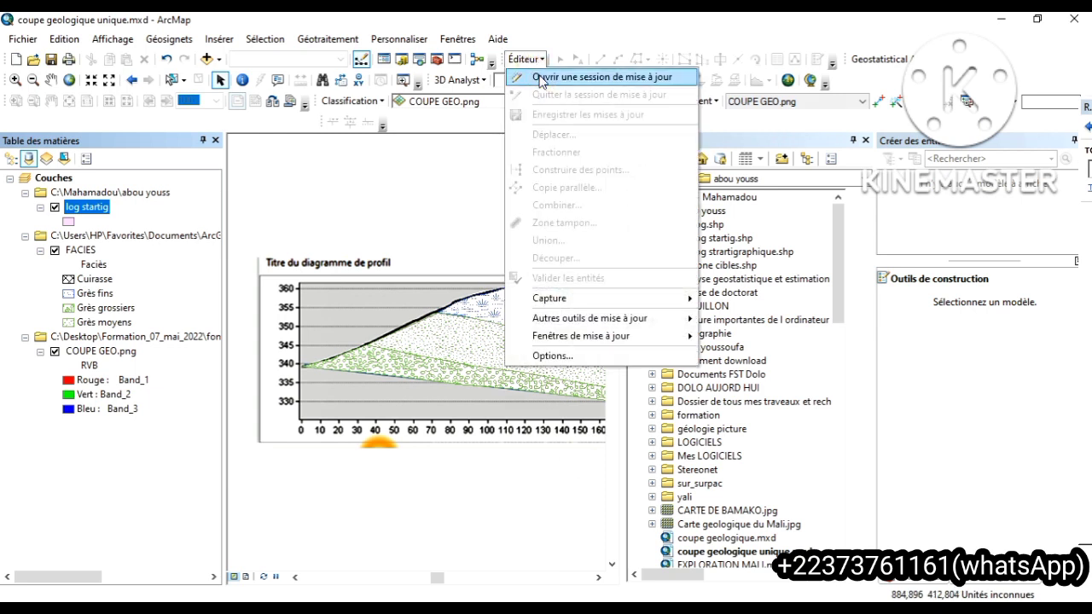
{"action": "left_click", "coordinate": [541, 77]}
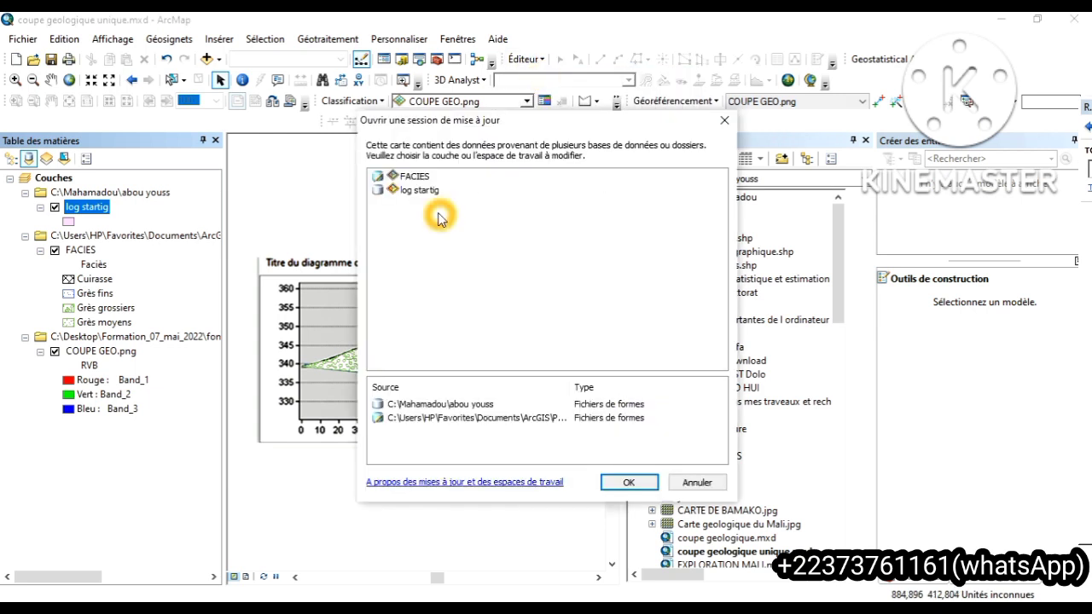
{"action": "left_click", "coordinate": [408, 195]}
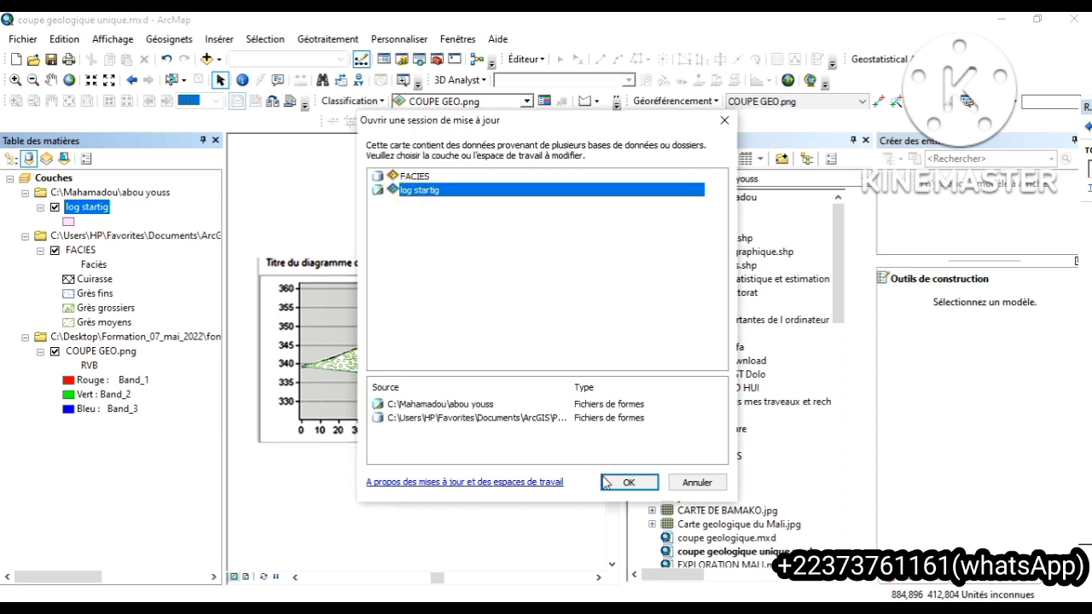
{"action": "left_click", "coordinate": [628, 482]}
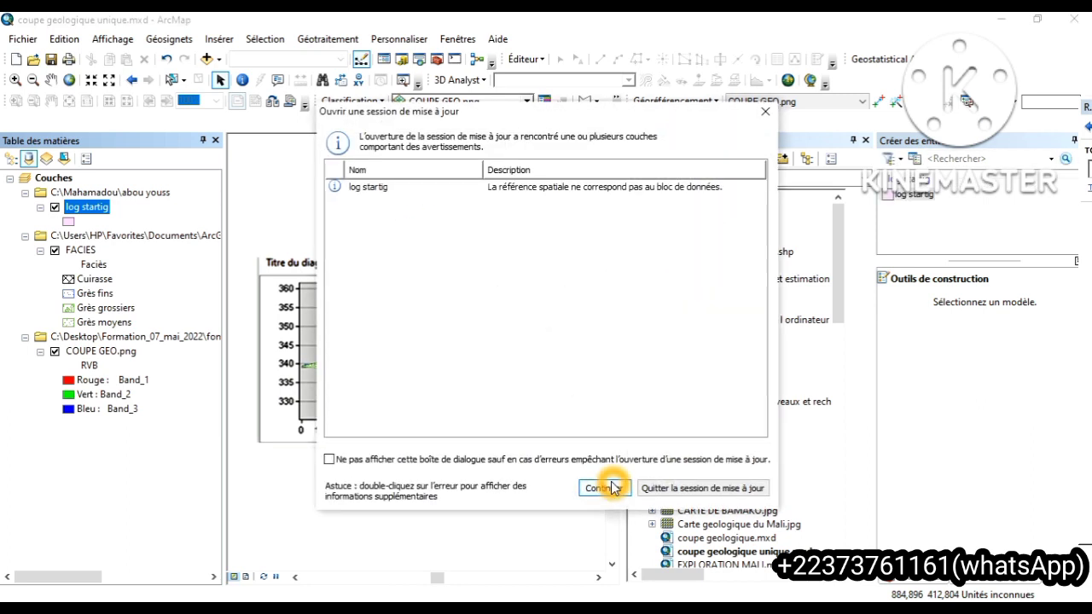
{"action": "left_click", "coordinate": [612, 488]}
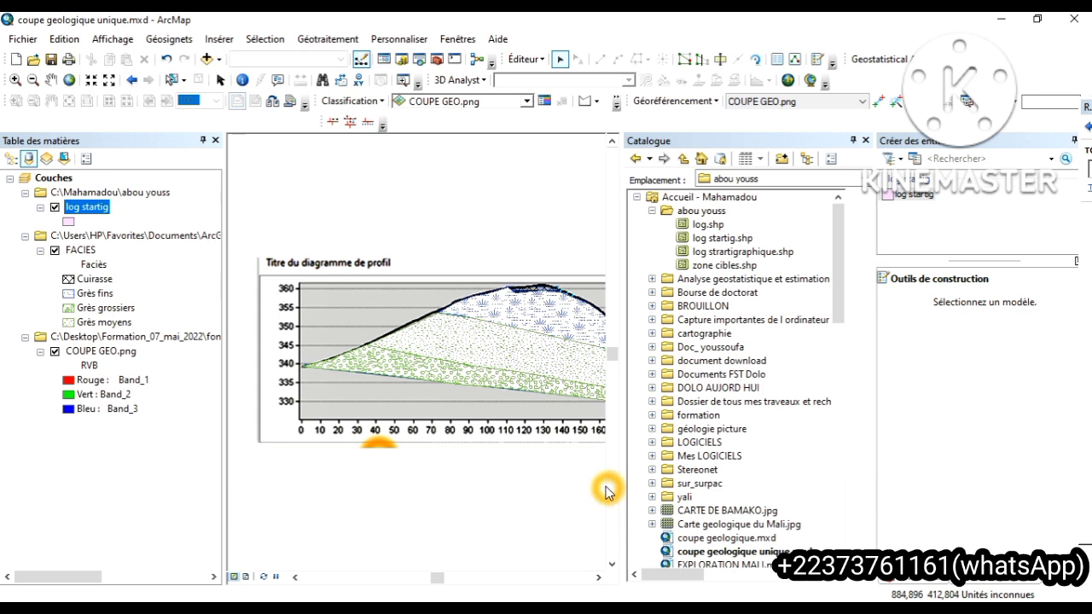
{"action": "left_click", "coordinate": [864, 140]}
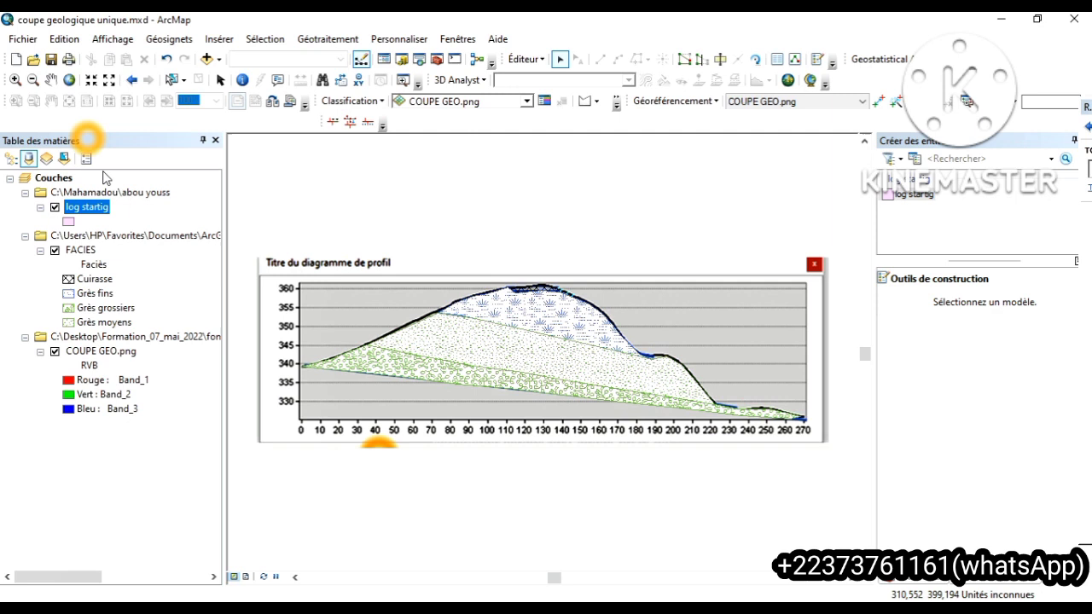
Choose the log startig feature template with the Rectangle construction tool for drawing over the hilltop of the profile
{"action": "left_click", "coordinate": [15, 79]}
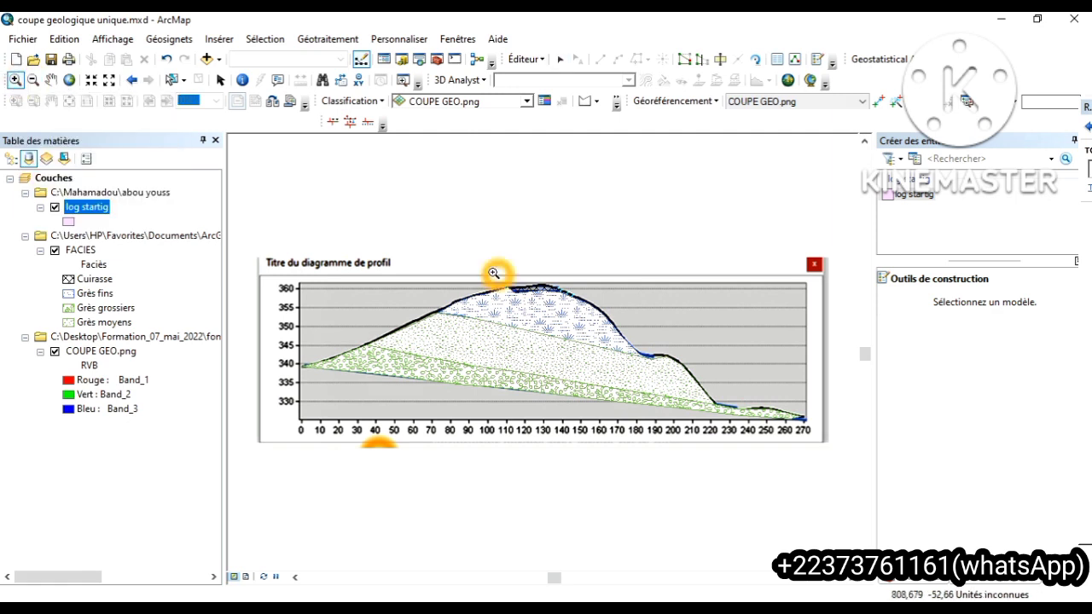
{"action": "left_click_drag", "start_coordinate": [482, 269], "coordinate": [621, 430]}
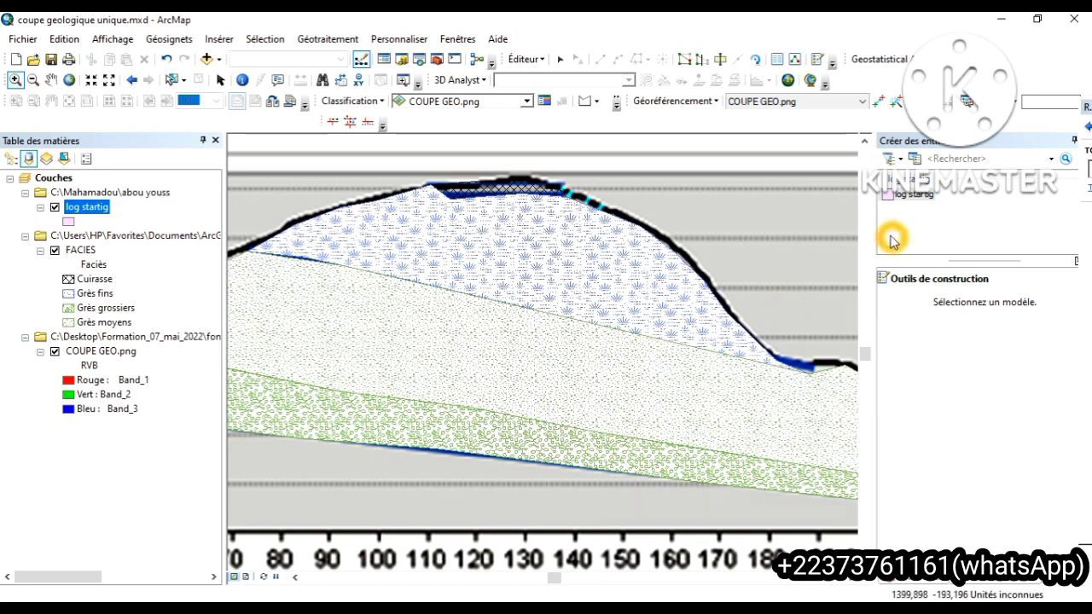
{"action": "left_click", "coordinate": [915, 195]}
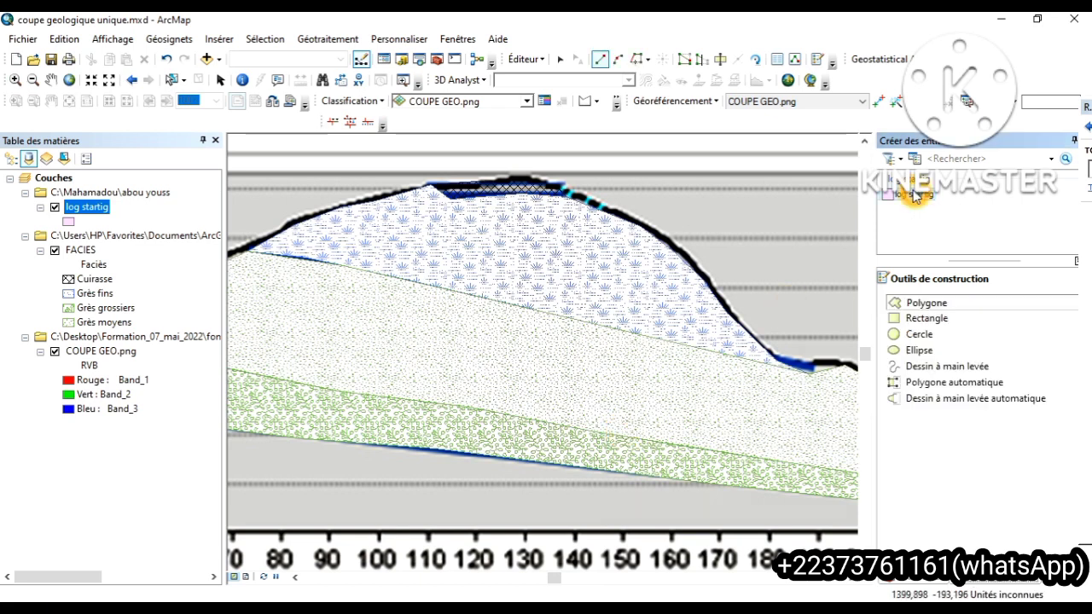
{"action": "left_click", "coordinate": [923, 322]}
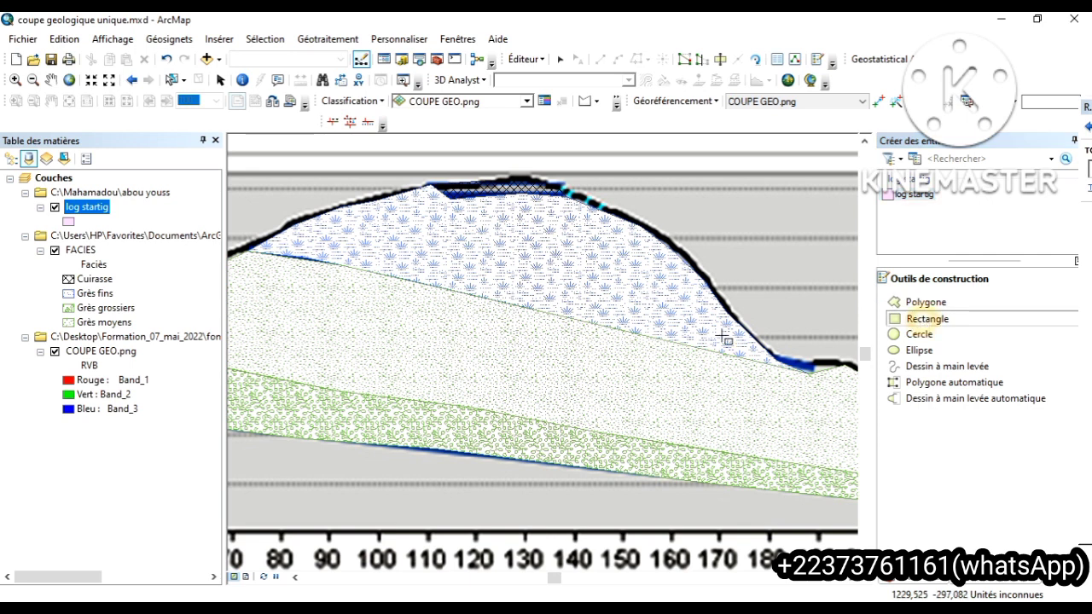
Try to draw a log startig rectangle about 144 units long along the top of the Cuirasse layer, and undo it
{"action": "left_click", "coordinate": [437, 185]}
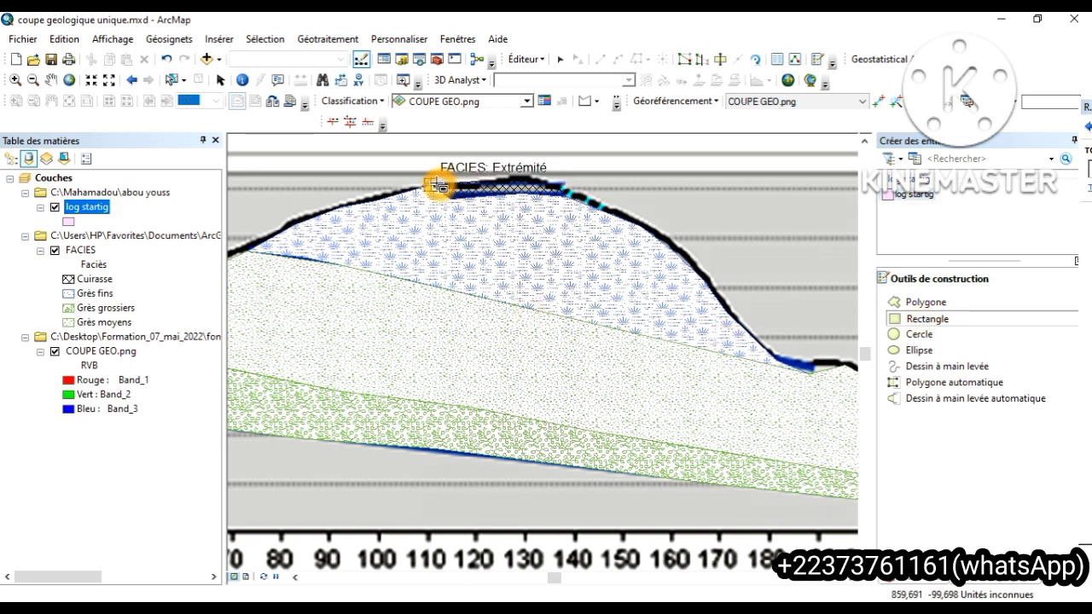
{"action": "left_click_drag", "start_coordinate": [437, 186], "coordinate": [546, 177]}
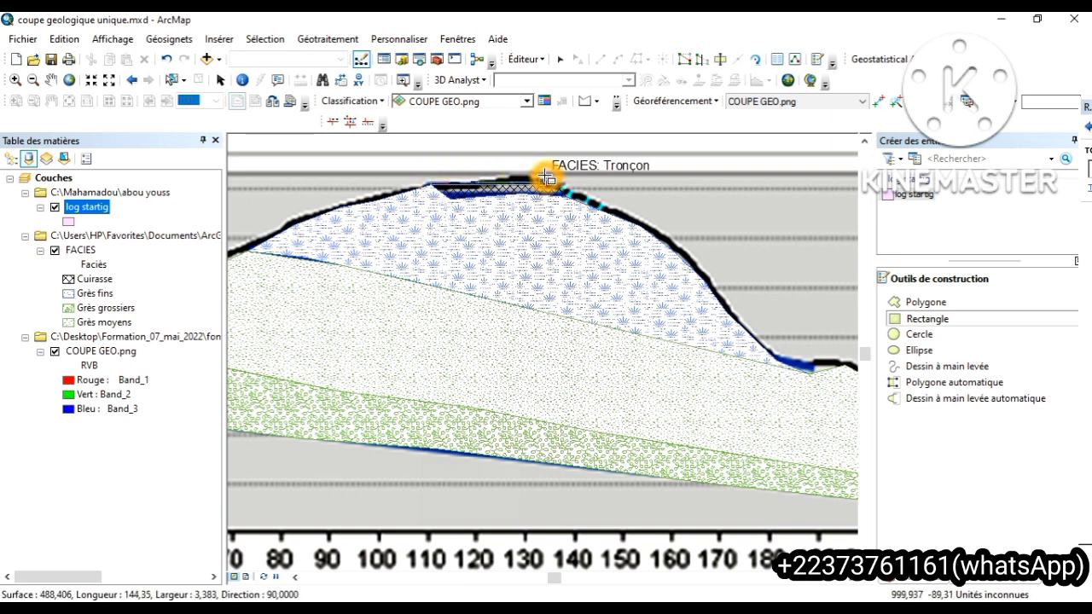
{"action": "left_click", "coordinate": [546, 177]}
{"action": "left_click", "coordinate": [546, 177]}
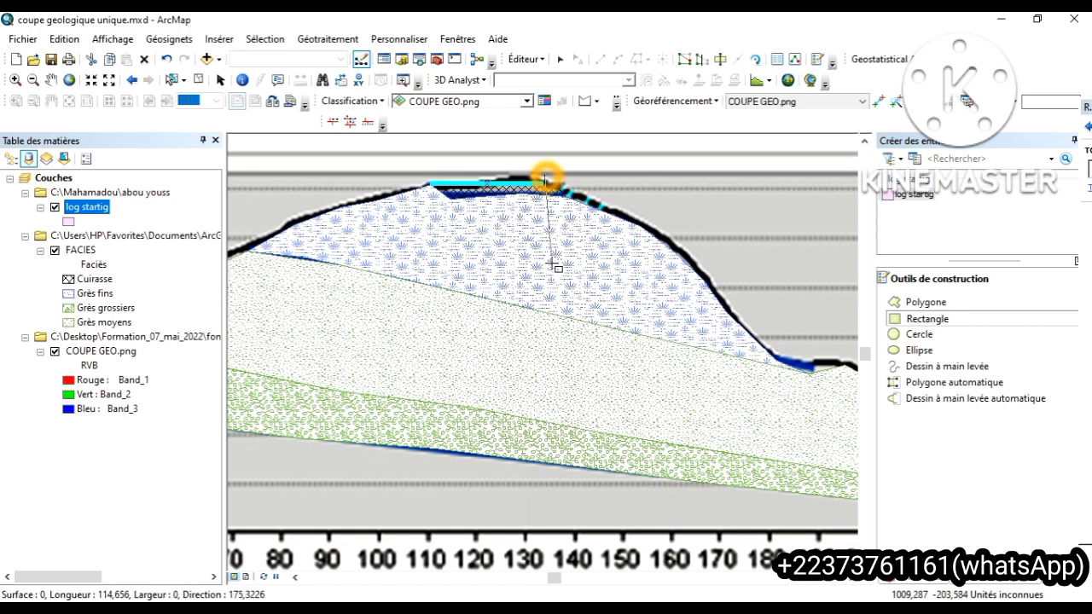
{"action": "left_click_drag", "start_coordinate": [551, 264], "coordinate": [547, 350]}
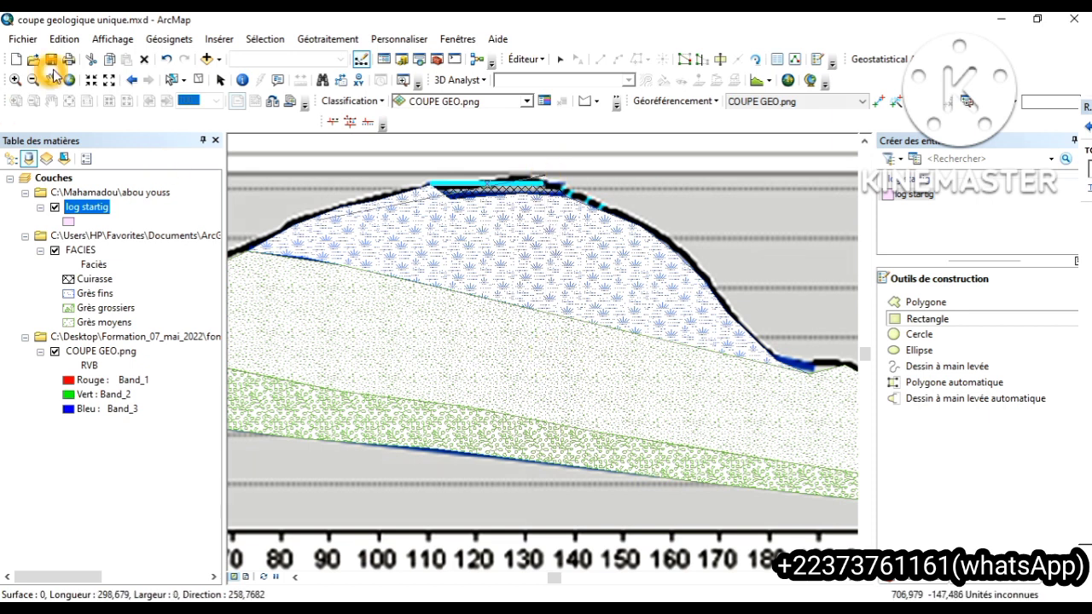
{"action": "left_click", "coordinate": [170, 59]}
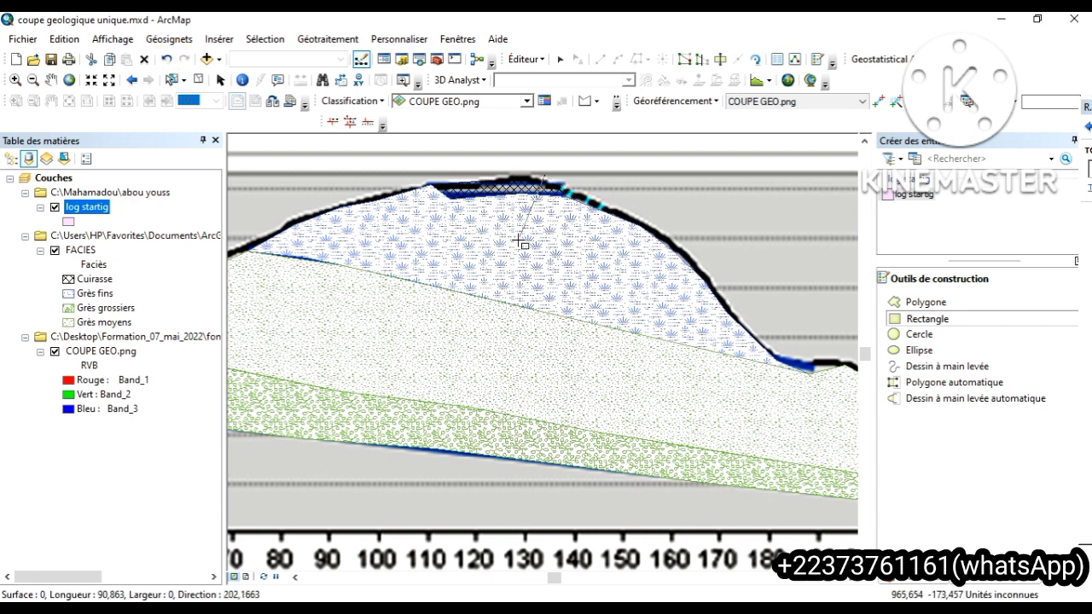
Try to complete a rectangle from the hill summit back to the Cuirasse layer's end near the 110 mark
{"action": "left_click", "coordinate": [470, 210]}
{"action": "left_click", "coordinate": [441, 186]}
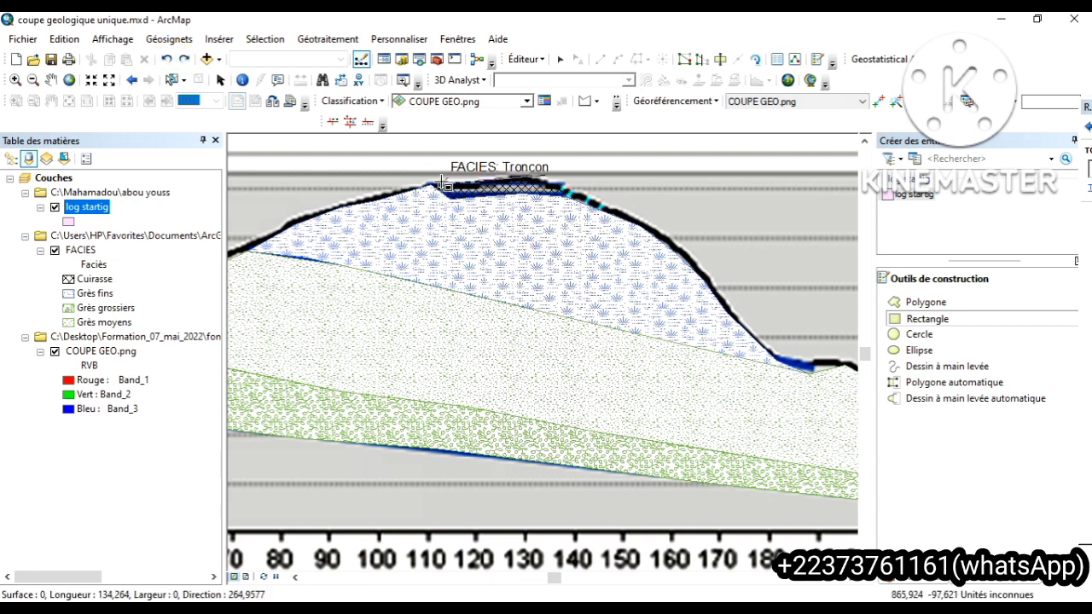
{"action": "left_click", "coordinate": [443, 185]}
{"action": "left_click", "coordinate": [442, 185]}
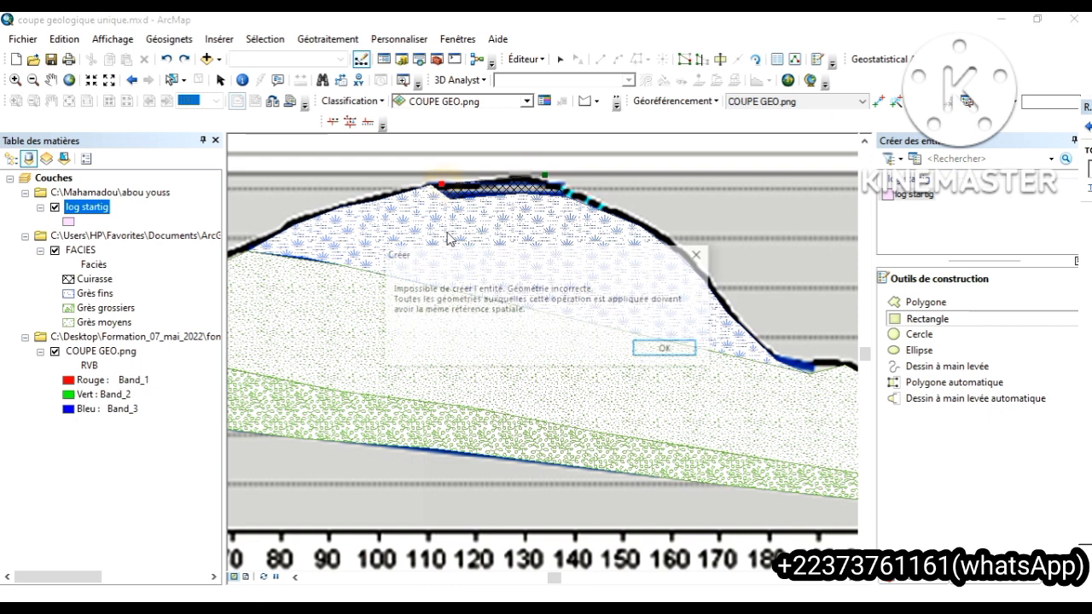
{"action": "left_click", "coordinate": [666, 349]}
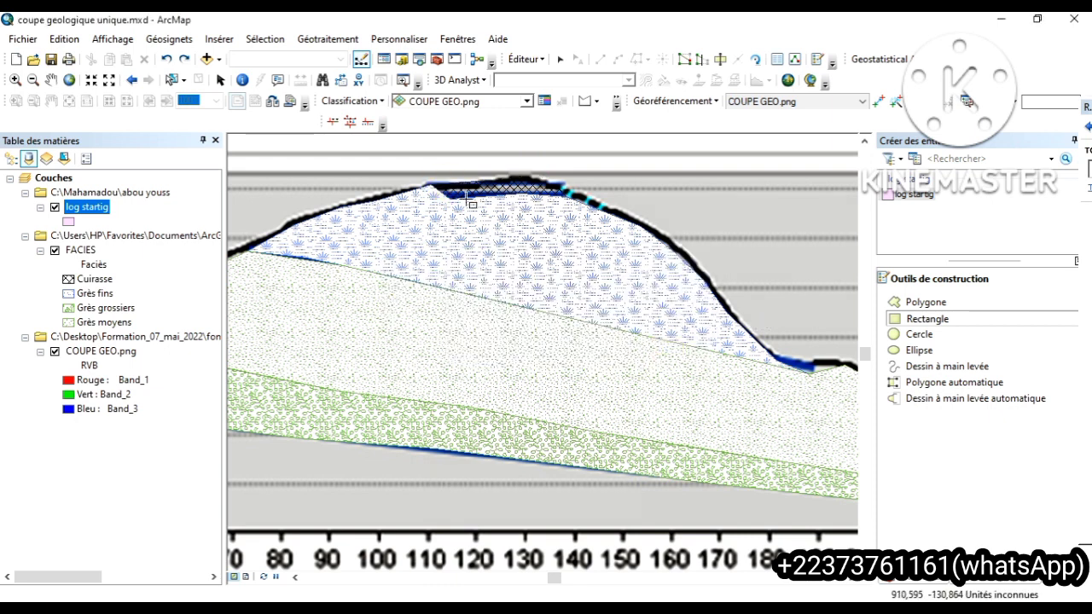
Try another rectangle from the FACIES end point near the 110 mark across the Cuirasse layer, and undo it
{"action": "left_click", "coordinate": [416, 214]}
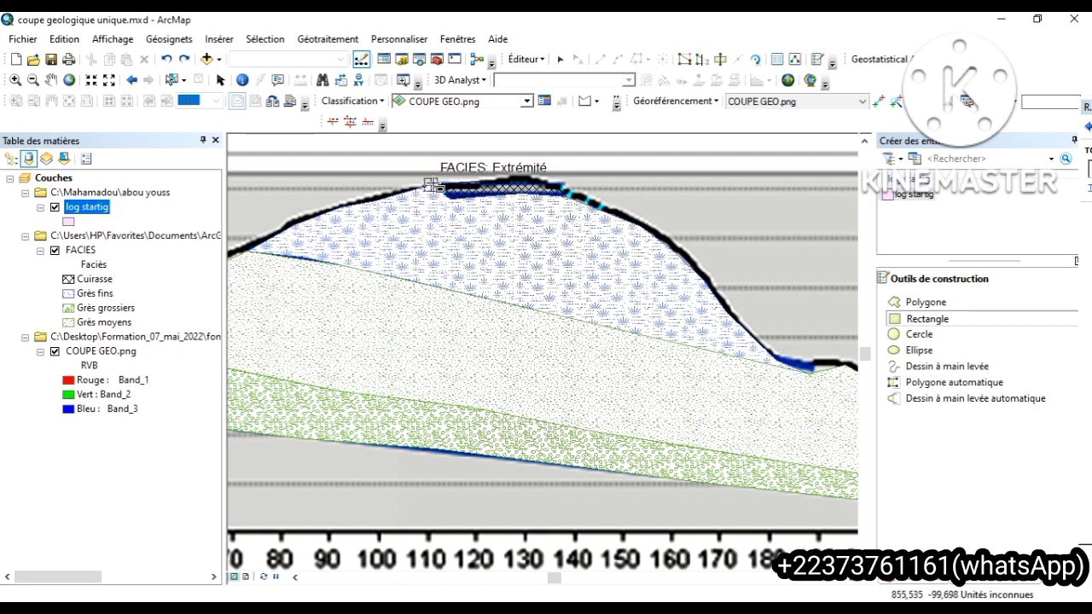
{"action": "left_click", "coordinate": [435, 186]}
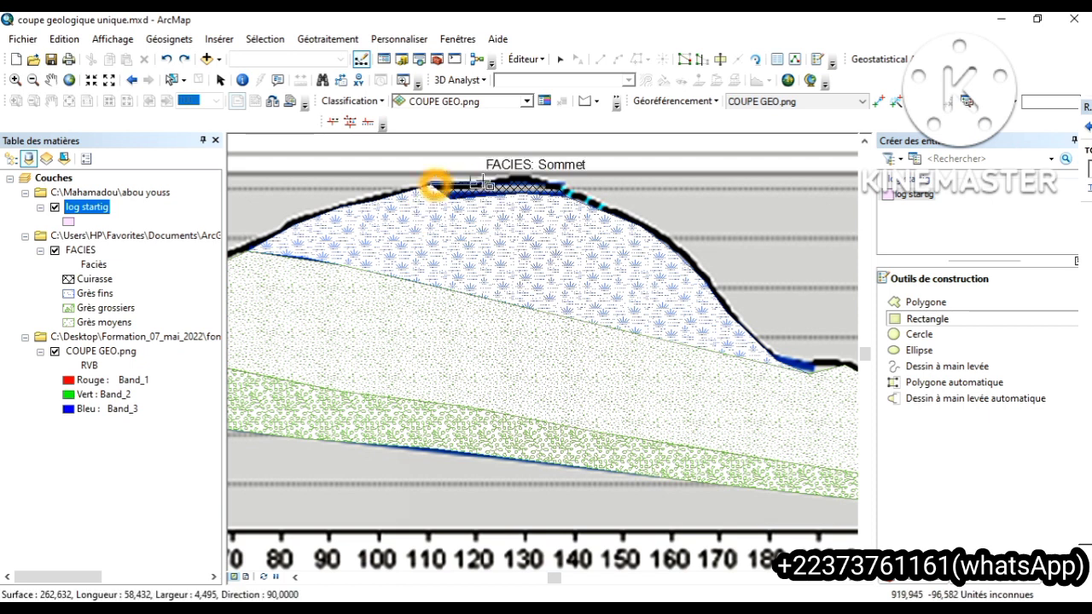
{"action": "left_click", "coordinate": [553, 185]}
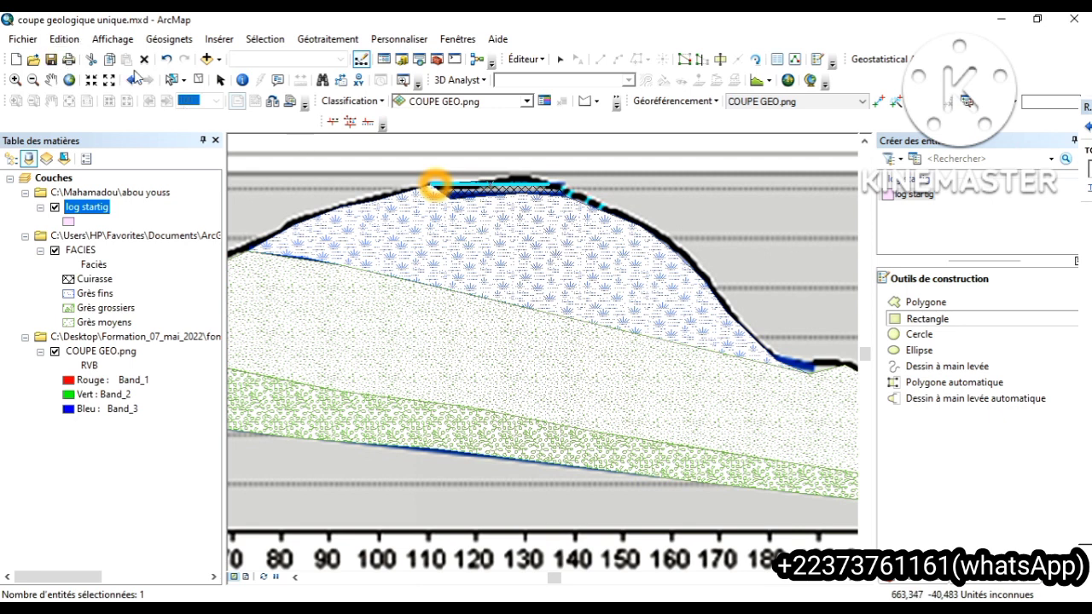
{"action": "left_click", "coordinate": [166, 59]}
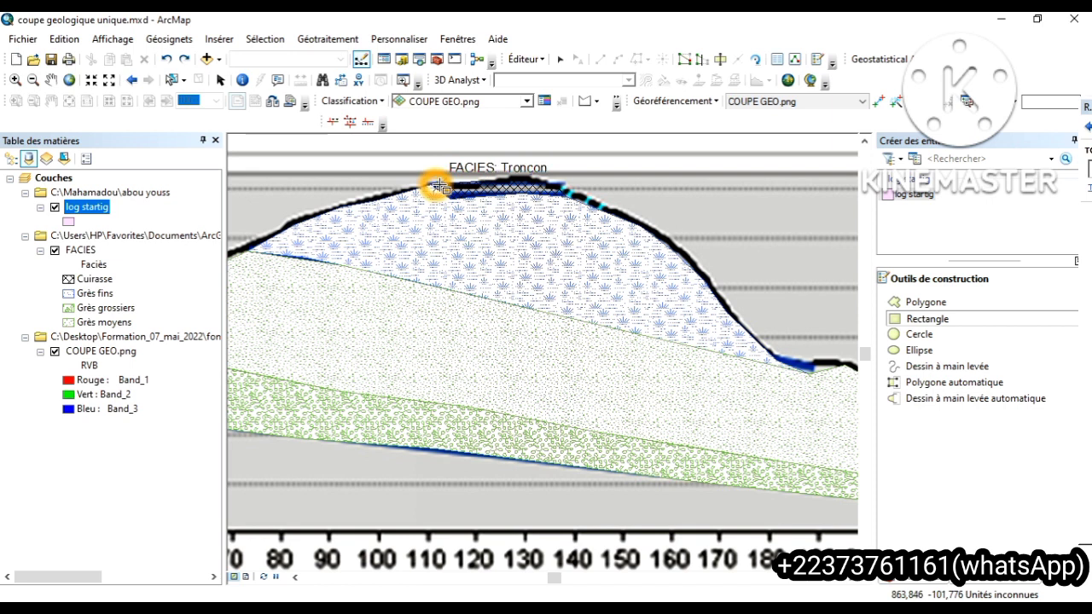
Draw a log startig rectangle about 156 by 348 units from the Cuirasse layer down to the base of the Grès grossiers
{"action": "left_click", "coordinate": [436, 187]}
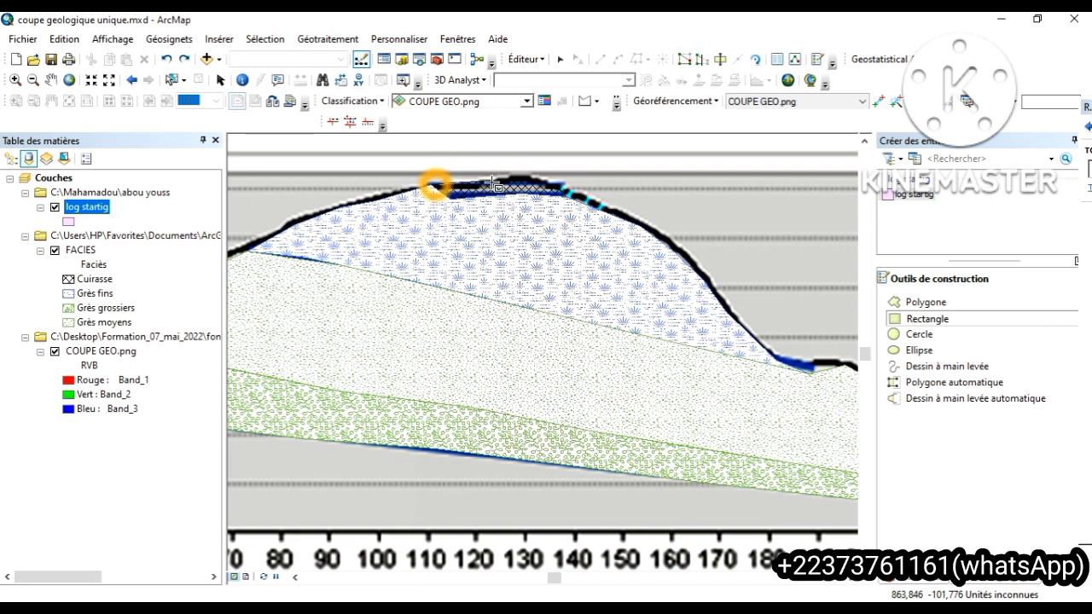
{"action": "left_click", "coordinate": [550, 186]}
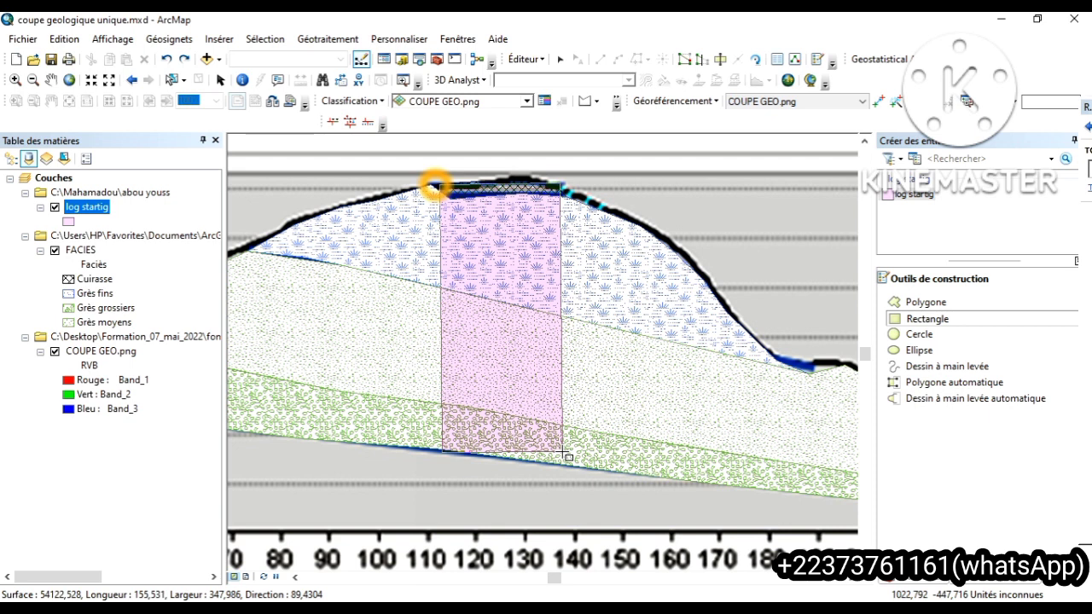
{"action": "left_click", "coordinate": [564, 452]}
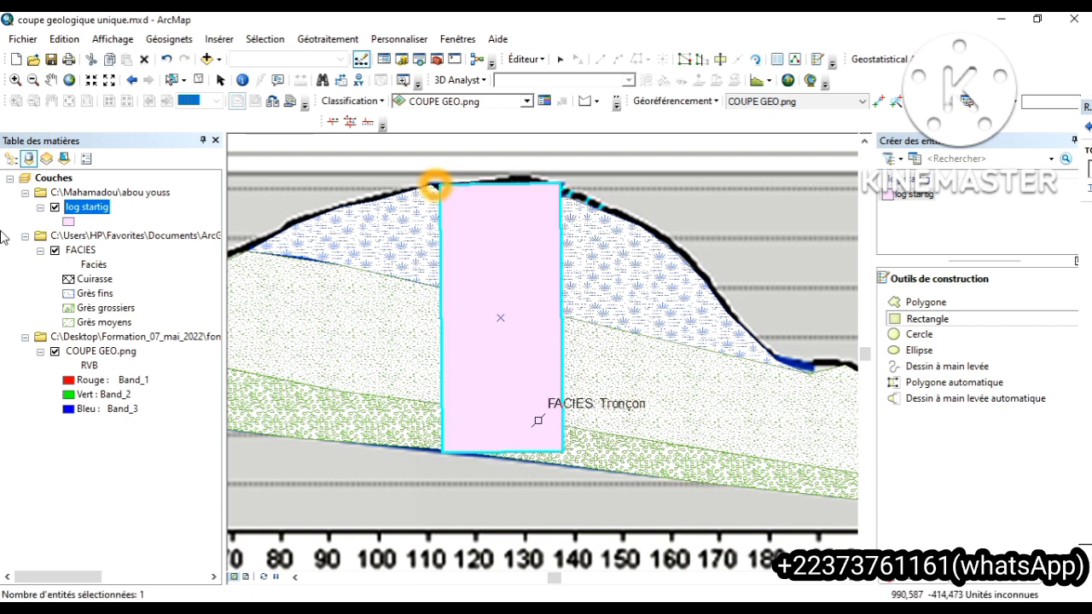
End the editing session and save the edits to the log startig layer
{"action": "left_click", "coordinate": [523, 59]}
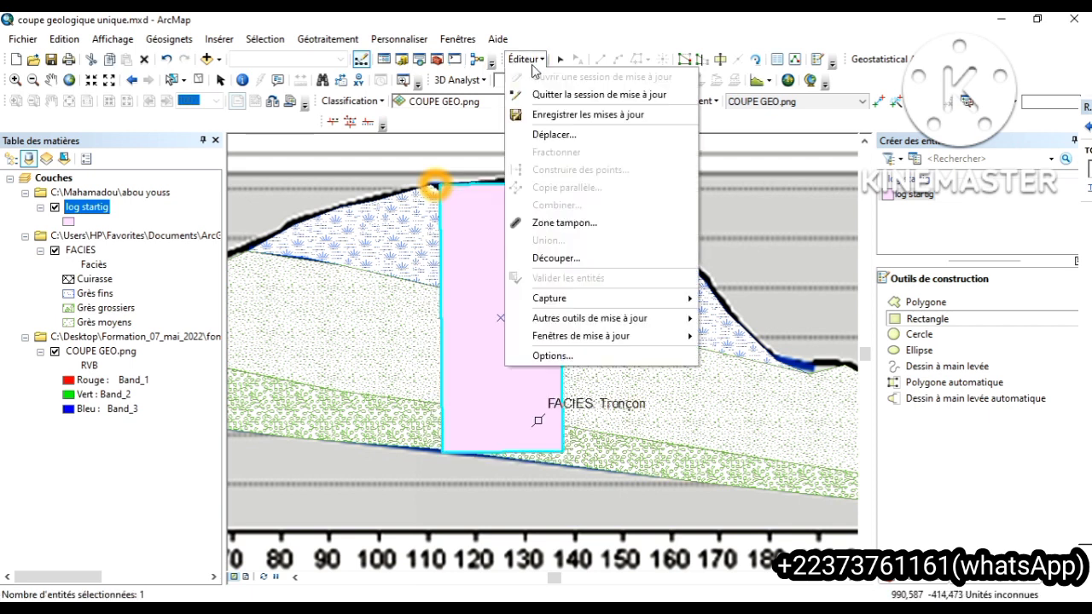
{"action": "left_click", "coordinate": [537, 93]}
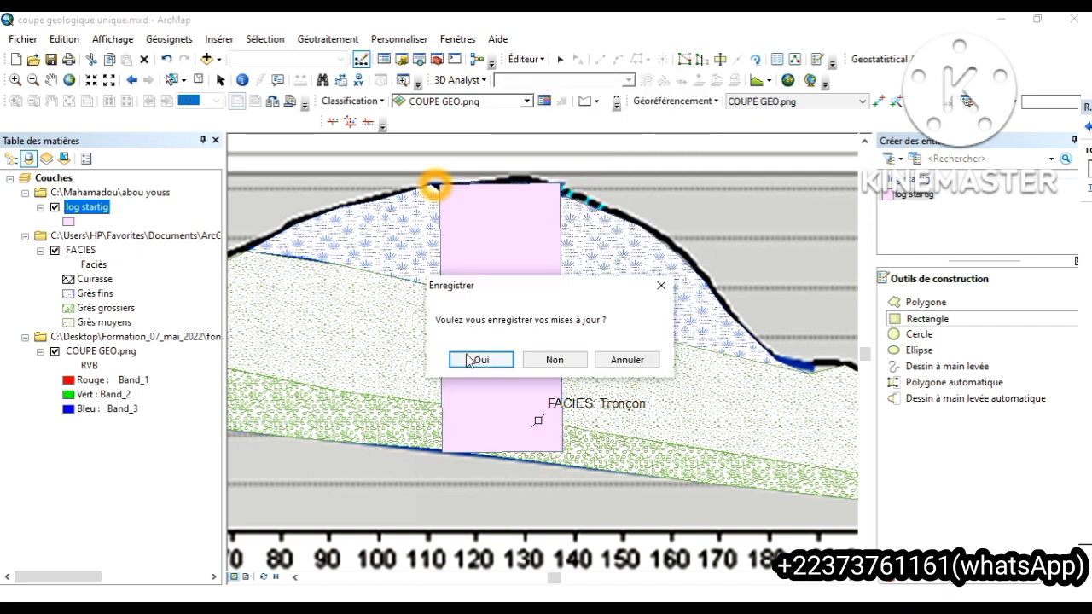
{"action": "left_click", "coordinate": [466, 362]}
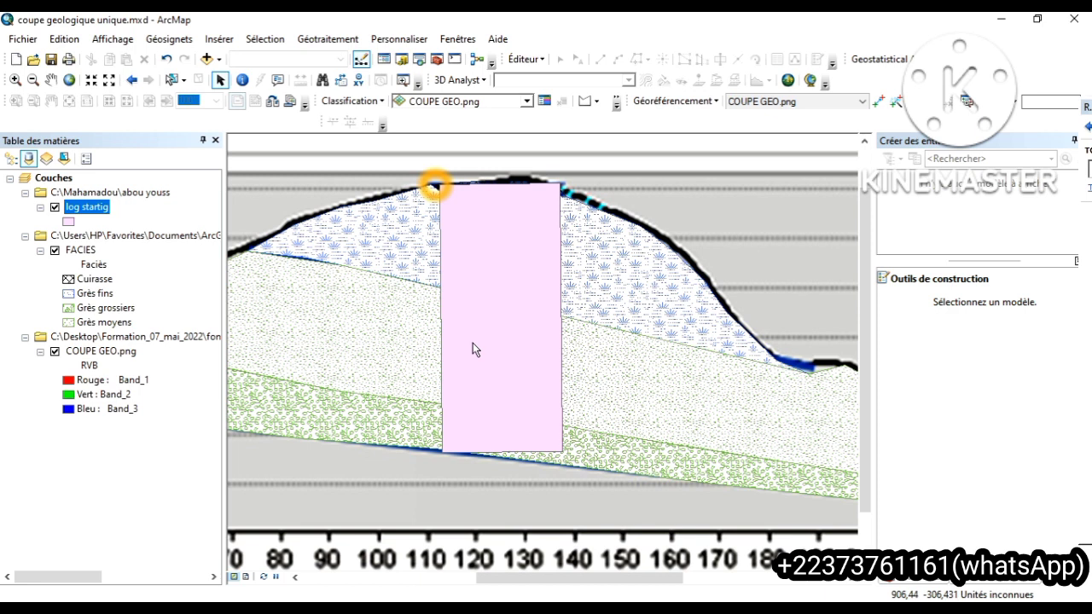
Clip the FACIES layer with log startig as the clip features using the Découper analysis tool, keeping the default output class
{"action": "left_click", "coordinate": [435, 59]}
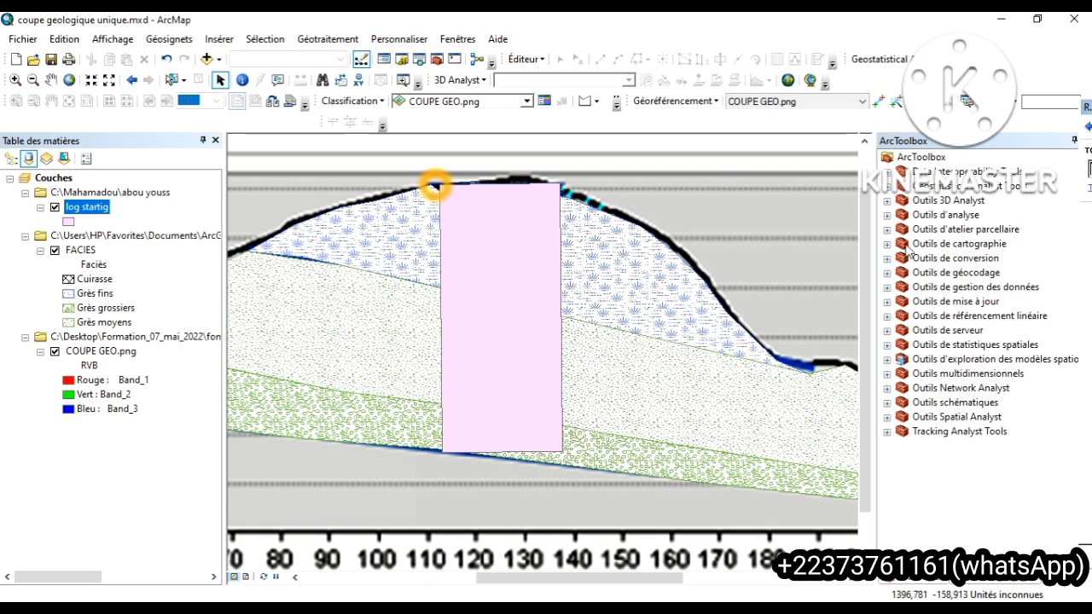
{"action": "double_click", "coordinate": [943, 216]}
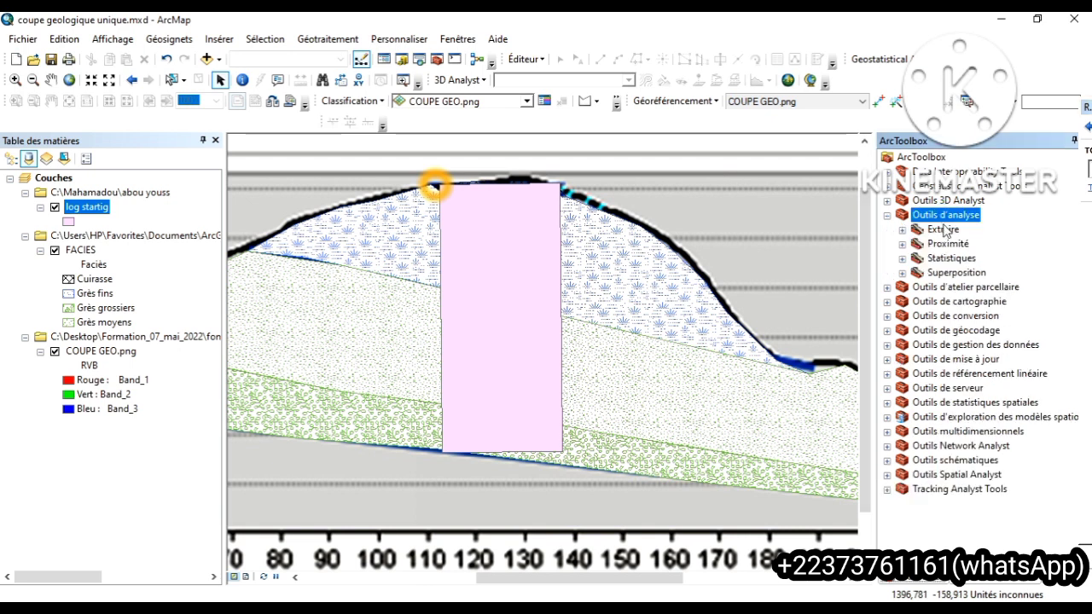
{"action": "double_click", "coordinate": [944, 230]}
{"action": "left_click", "coordinate": [948, 243]}
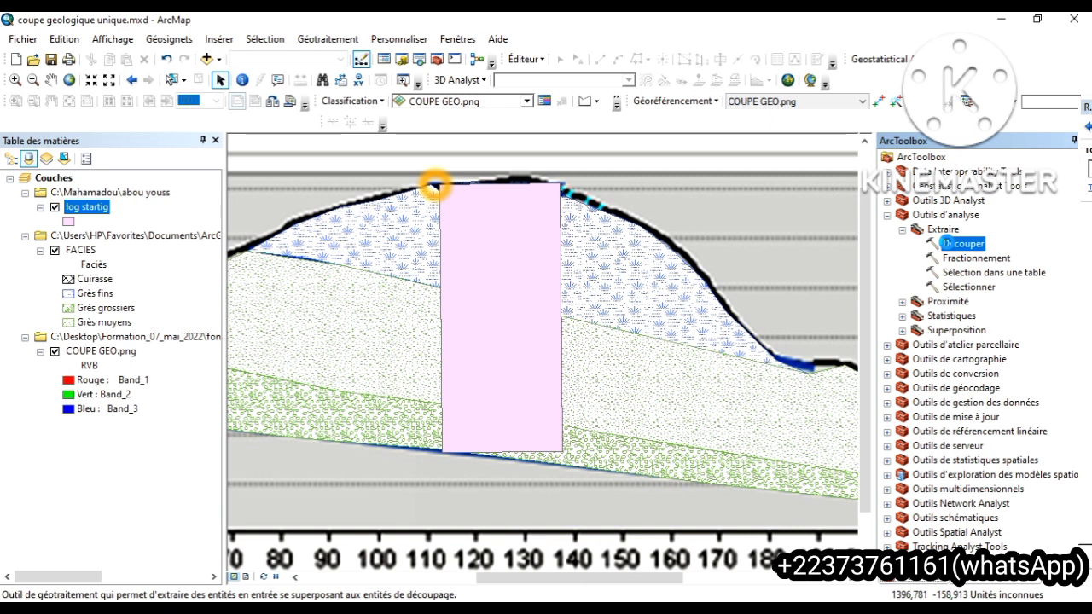
{"action": "double_click", "coordinate": [948, 244]}
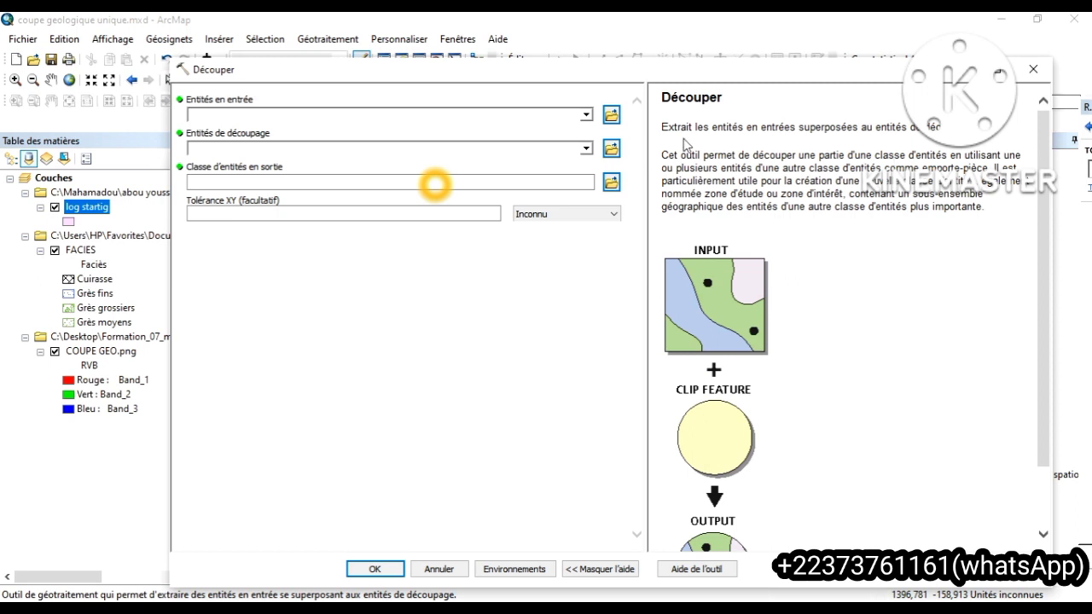
{"action": "left_click", "coordinate": [586, 116]}
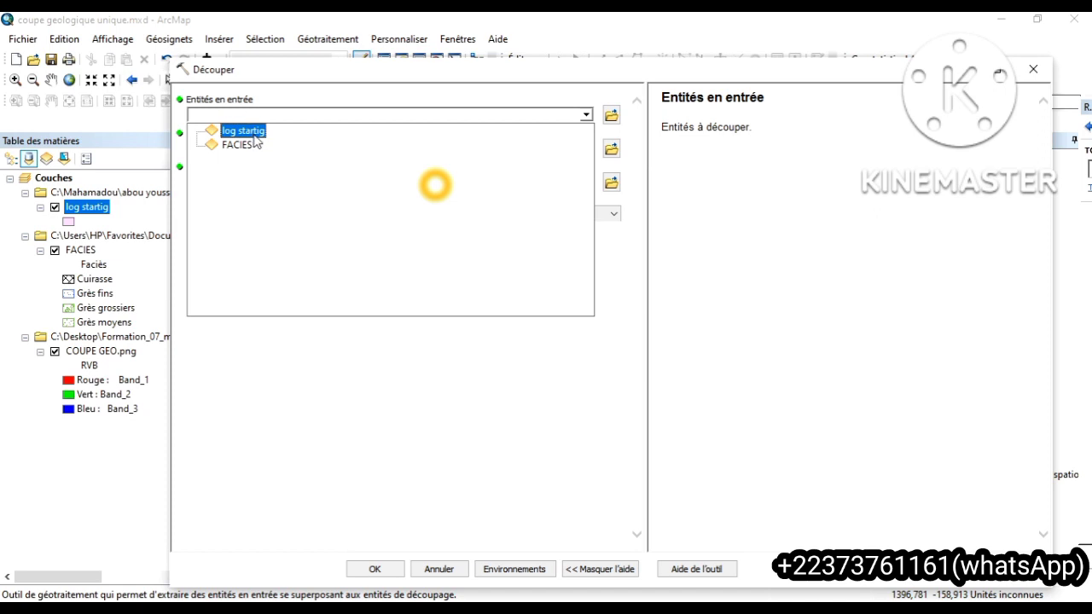
{"action": "left_click", "coordinate": [246, 142]}
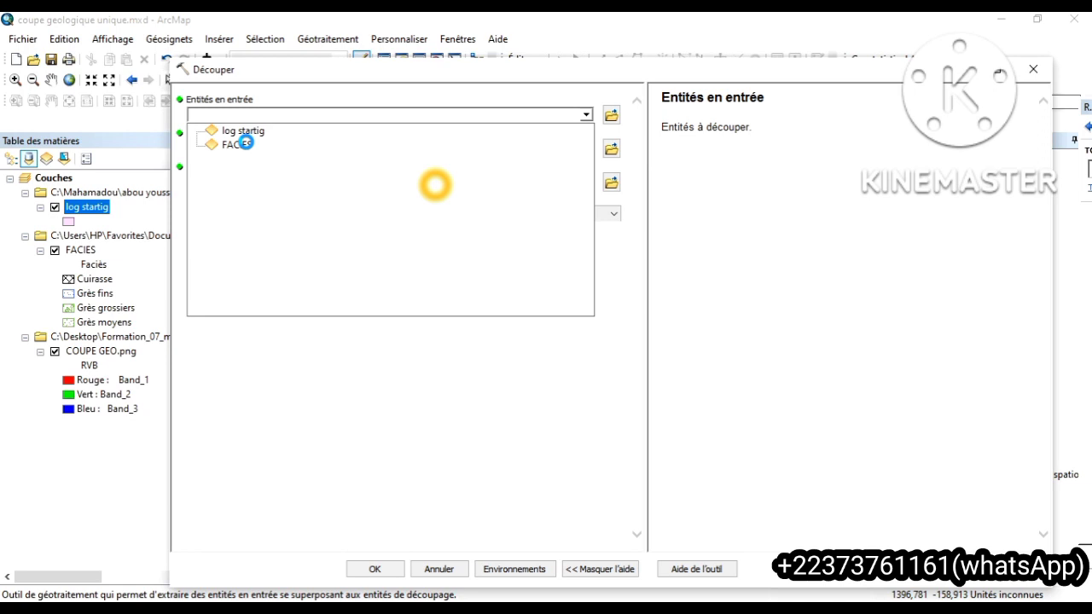
{"action": "left_click", "coordinate": [245, 143]}
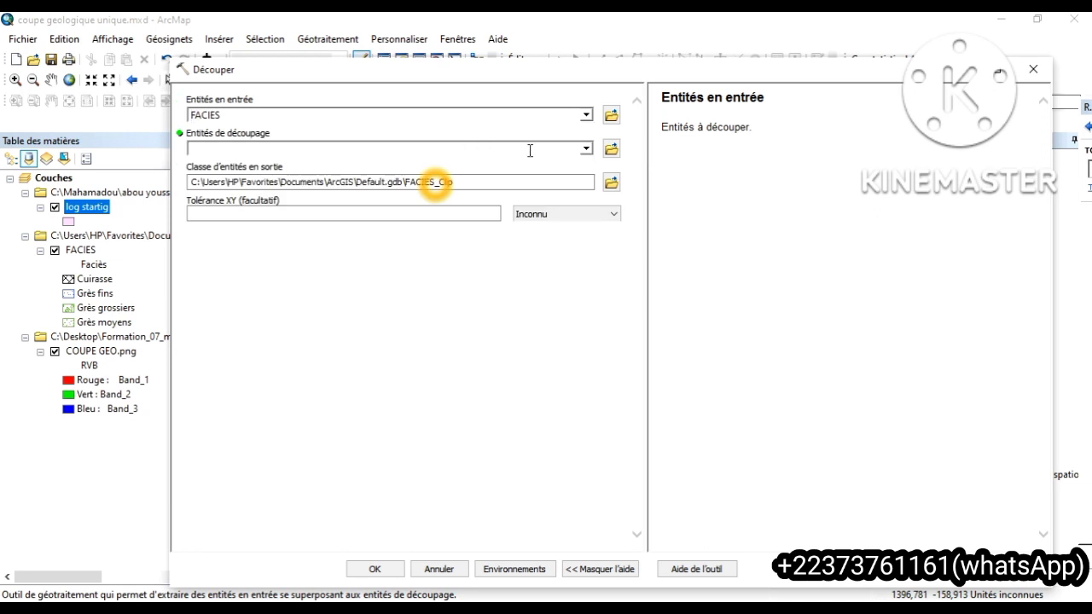
{"action": "left_click", "coordinate": [586, 149]}
{"action": "left_click", "coordinate": [243, 164]}
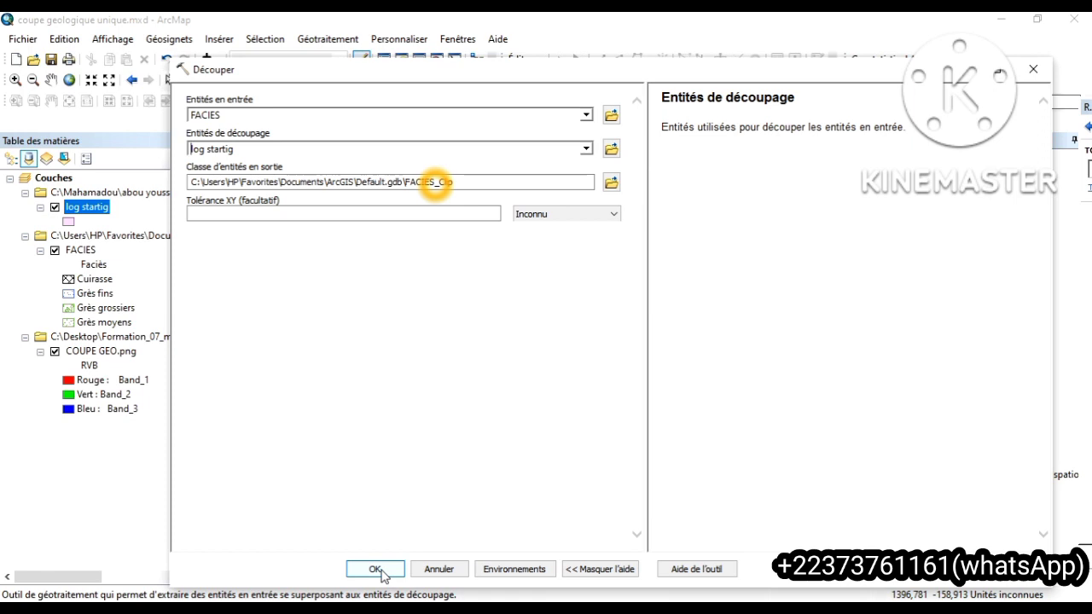
{"action": "left_click", "coordinate": [375, 568]}
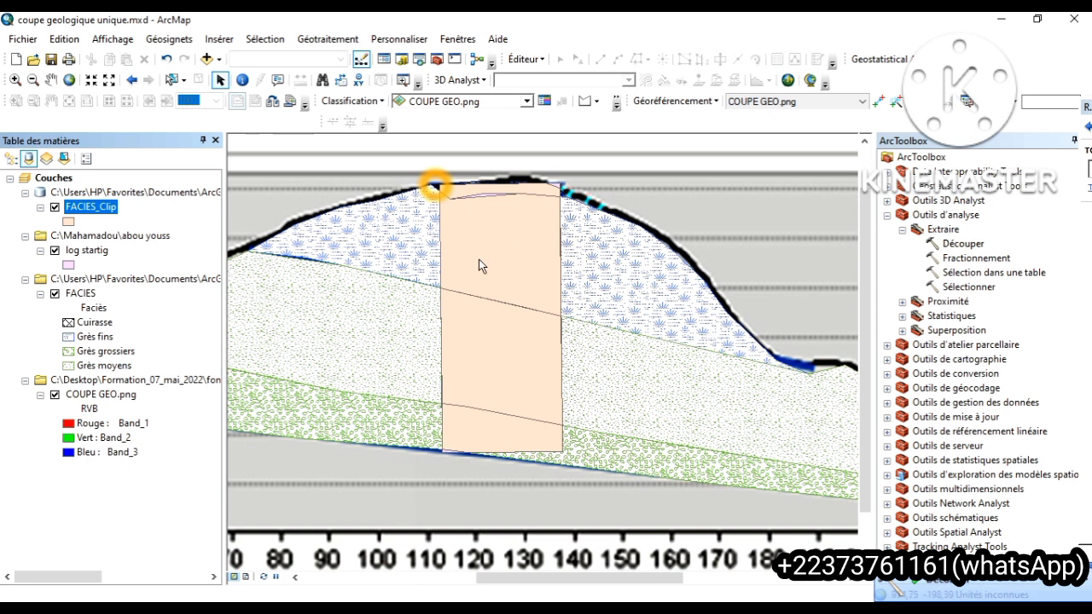
Hide the FACIES and COUPE GEO.png layers, and check the facies records in the FACIES_Clip attribute table
{"action": "left_click", "coordinate": [55, 294]}
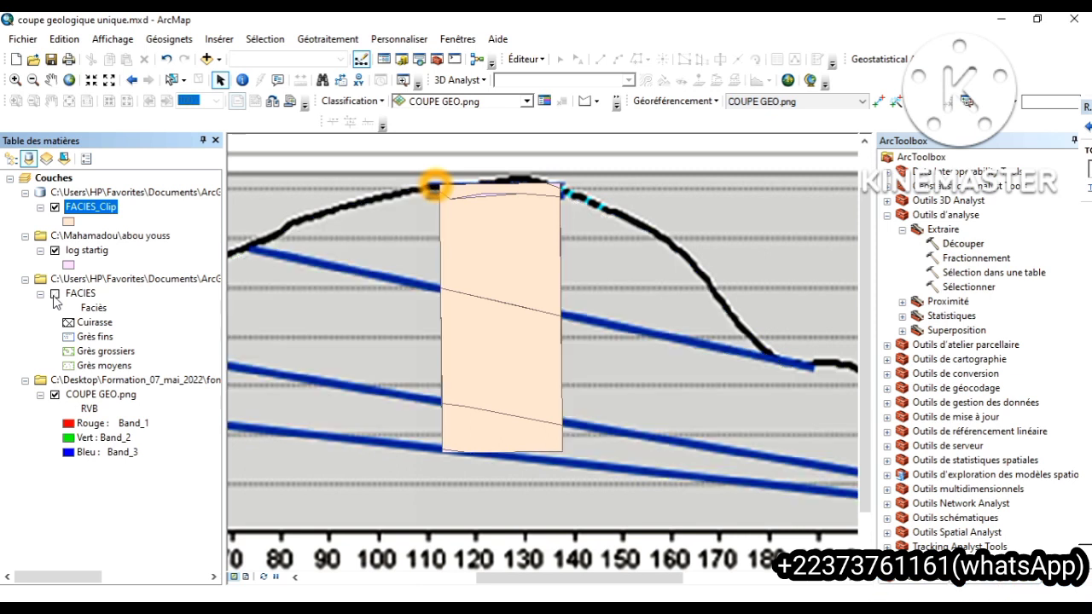
{"action": "left_click", "coordinate": [54, 395]}
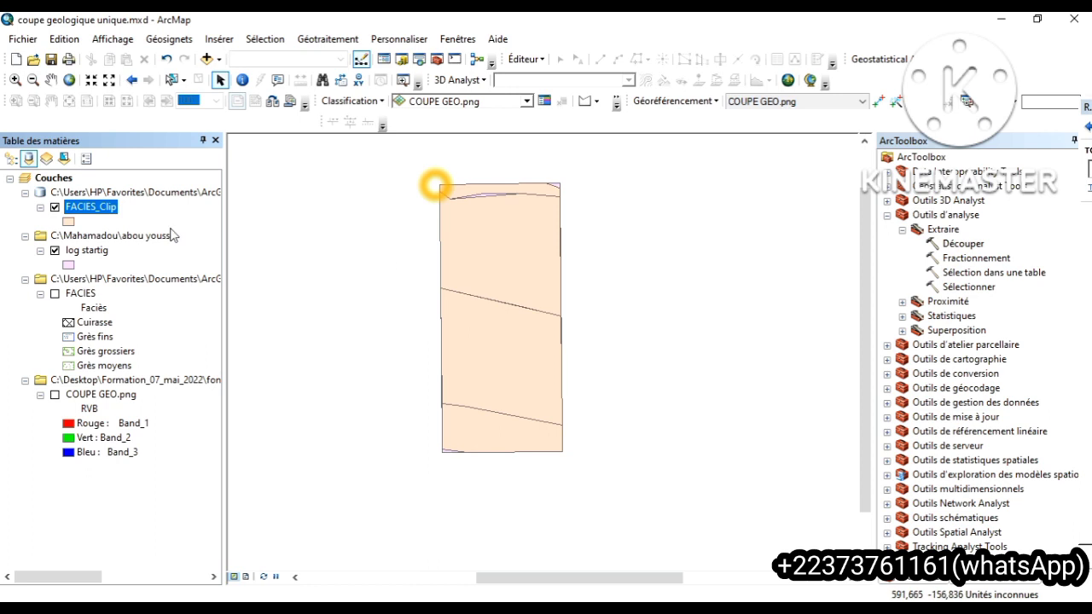
{"action": "right_click", "coordinate": [88, 211]}
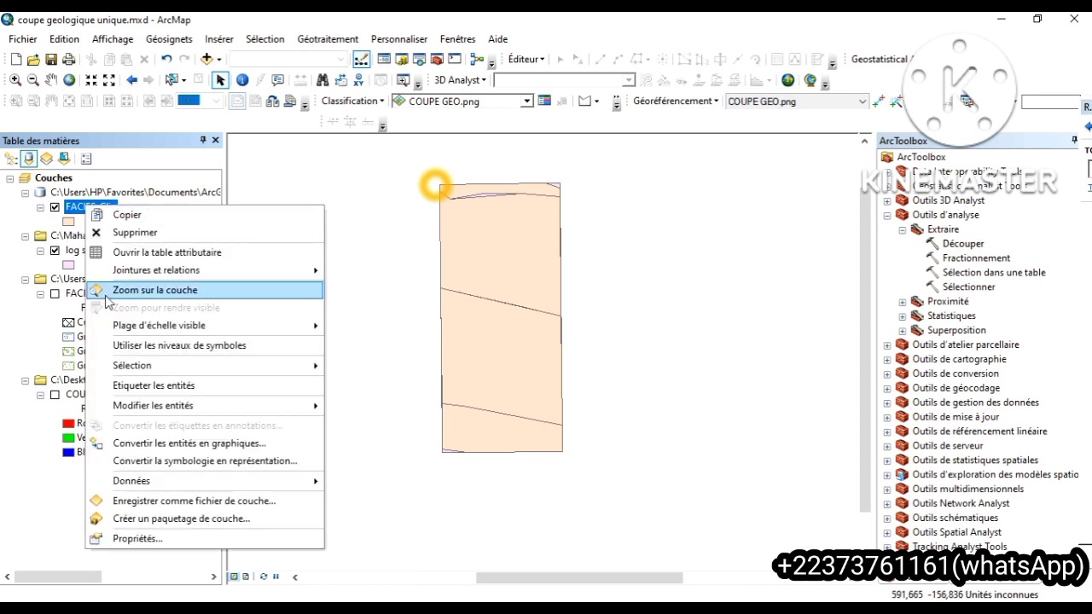
{"action": "left_click", "coordinate": [147, 254]}
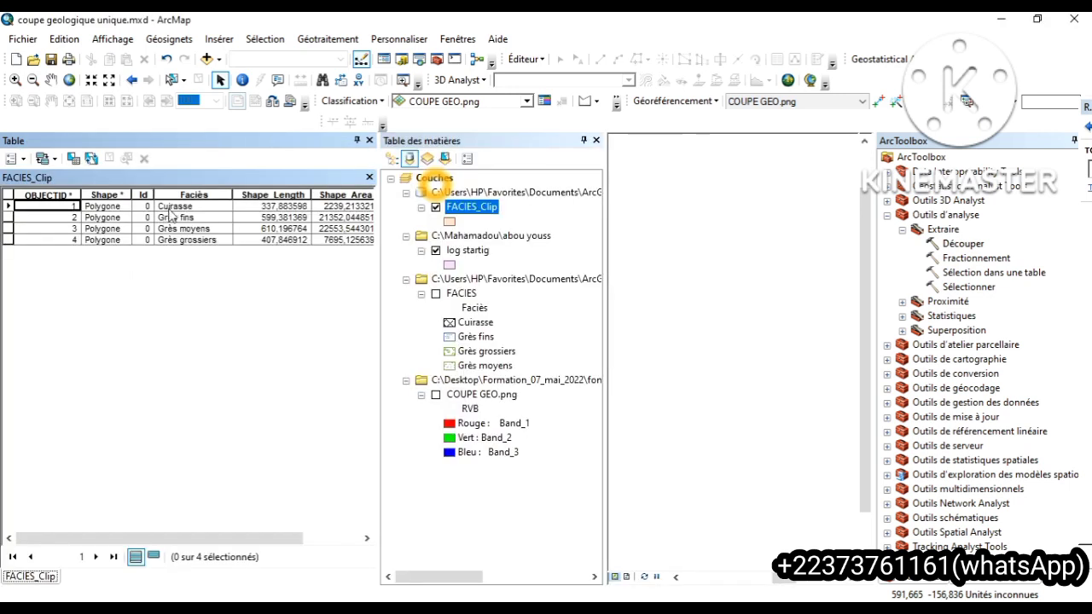
{"action": "left_click", "coordinate": [368, 178]}
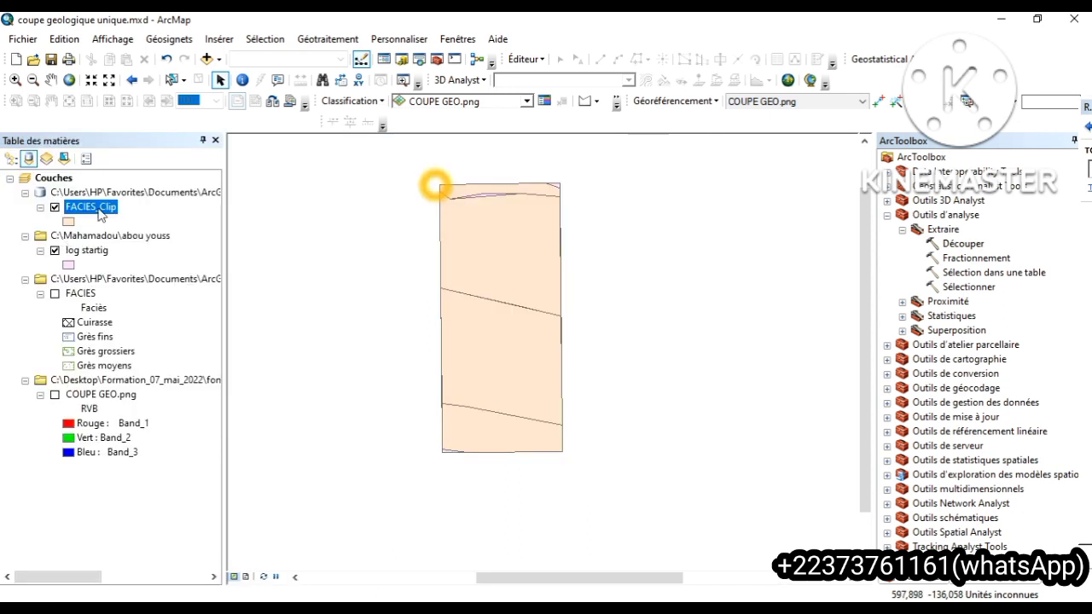
Symbolize FACIES_Clip by unique values of the Faciès field, adding all values and leaving the other settings as they are
{"action": "right_click", "coordinate": [100, 213]}
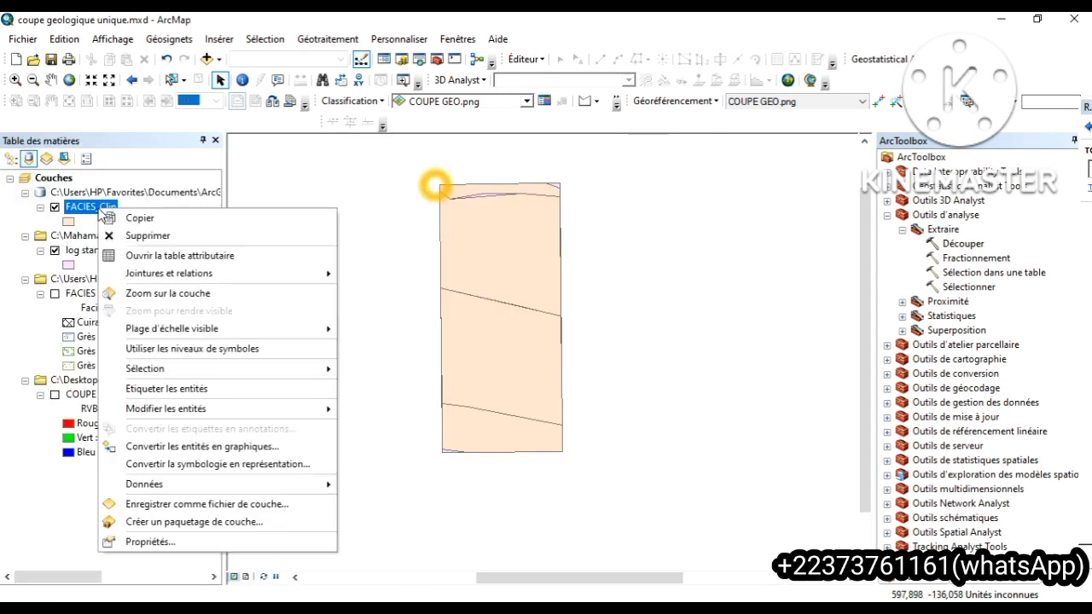
{"action": "left_click", "coordinate": [135, 543]}
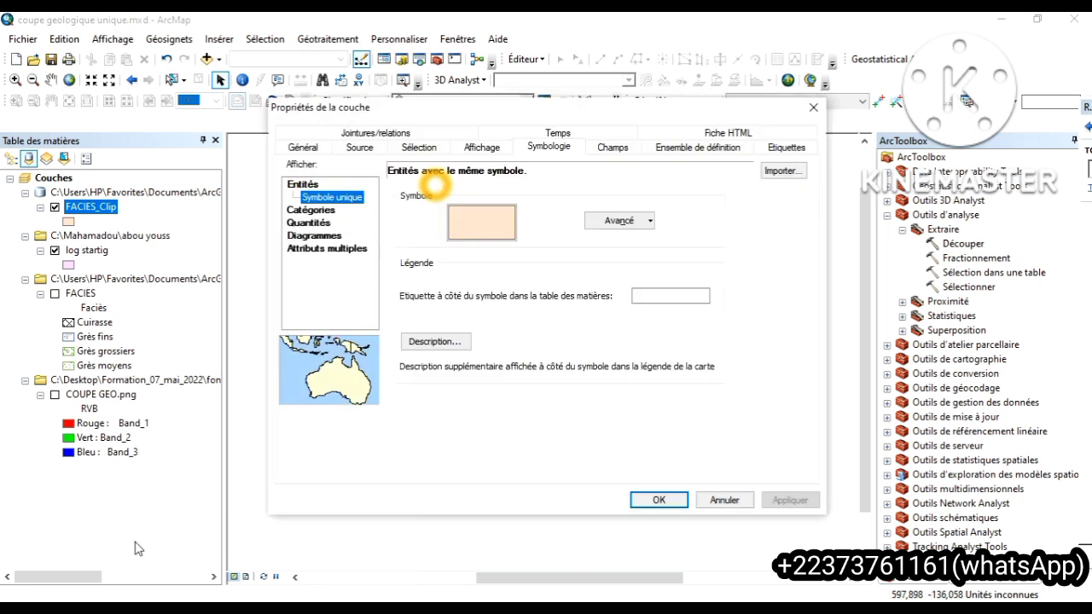
{"action": "left_click", "coordinate": [321, 210]}
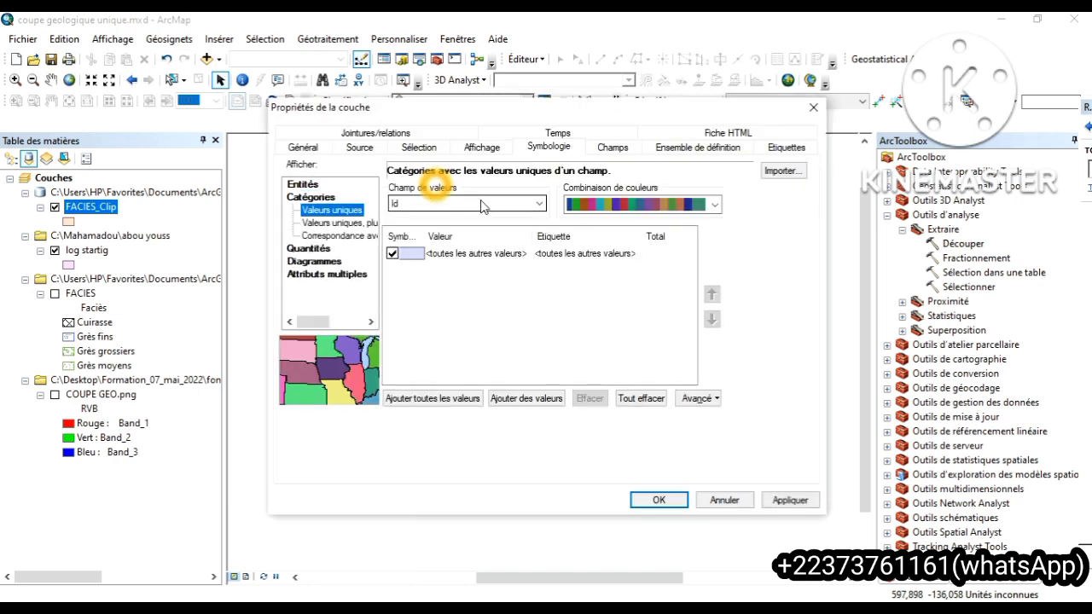
{"action": "left_click", "coordinate": [483, 207]}
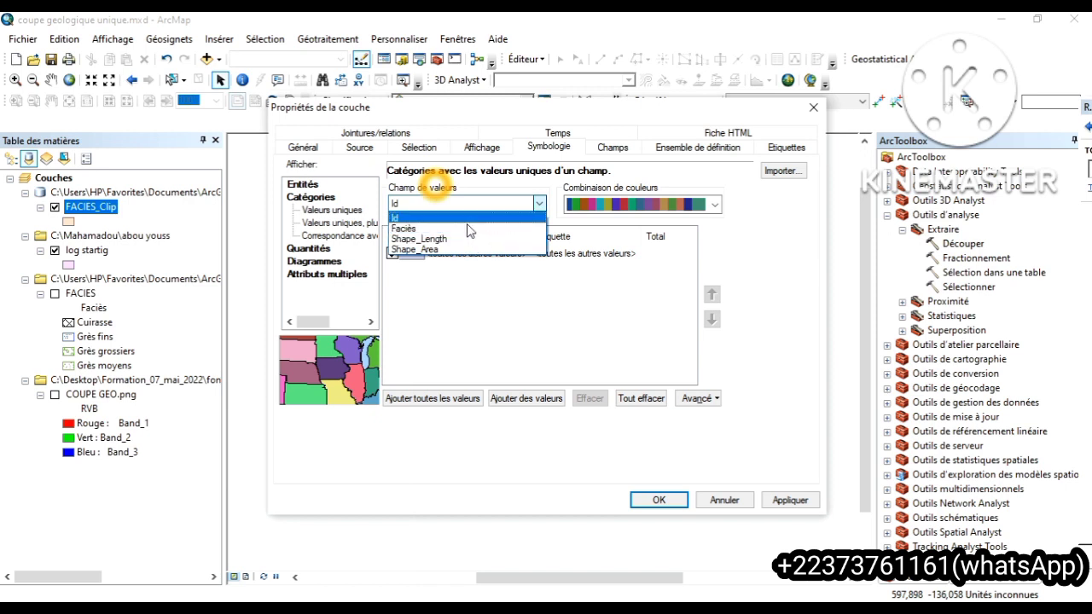
{"action": "left_click", "coordinate": [467, 228]}
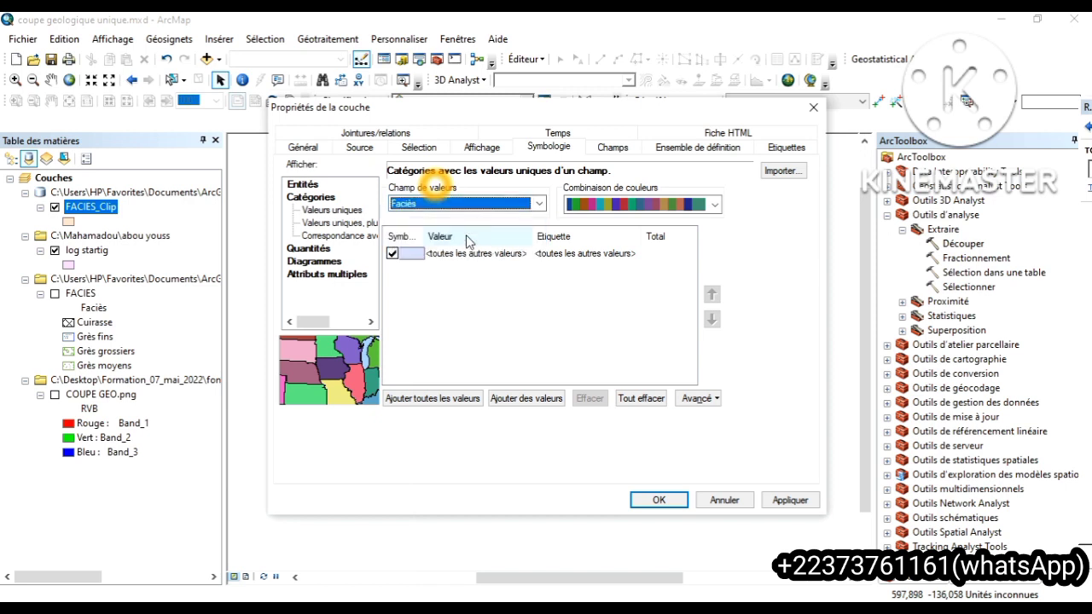
{"action": "left_click", "coordinate": [436, 399]}
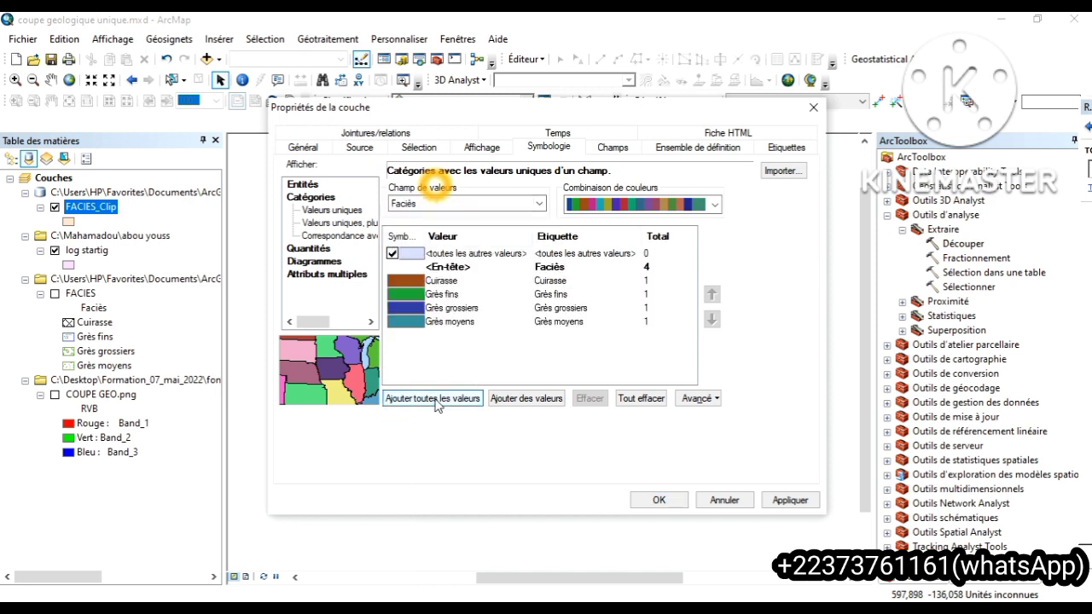
{"action": "left_click", "coordinate": [789, 500]}
{"action": "left_click", "coordinate": [659, 500]}
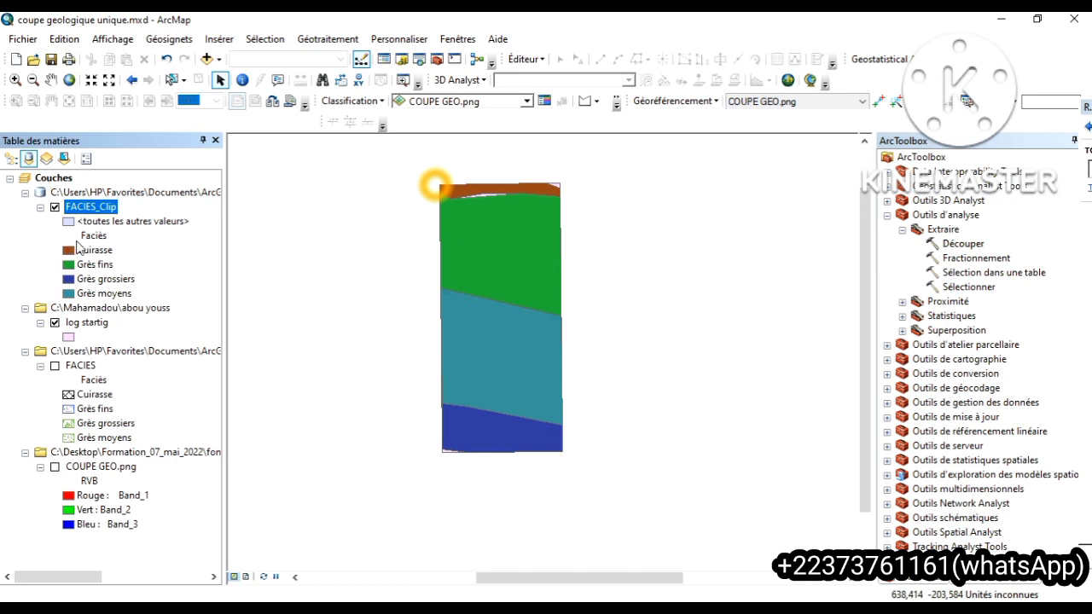
Assign the Terre cultivée fill symbol to the Cuirasse class of FACIES_Clip
{"action": "left_click", "coordinate": [68, 251]}
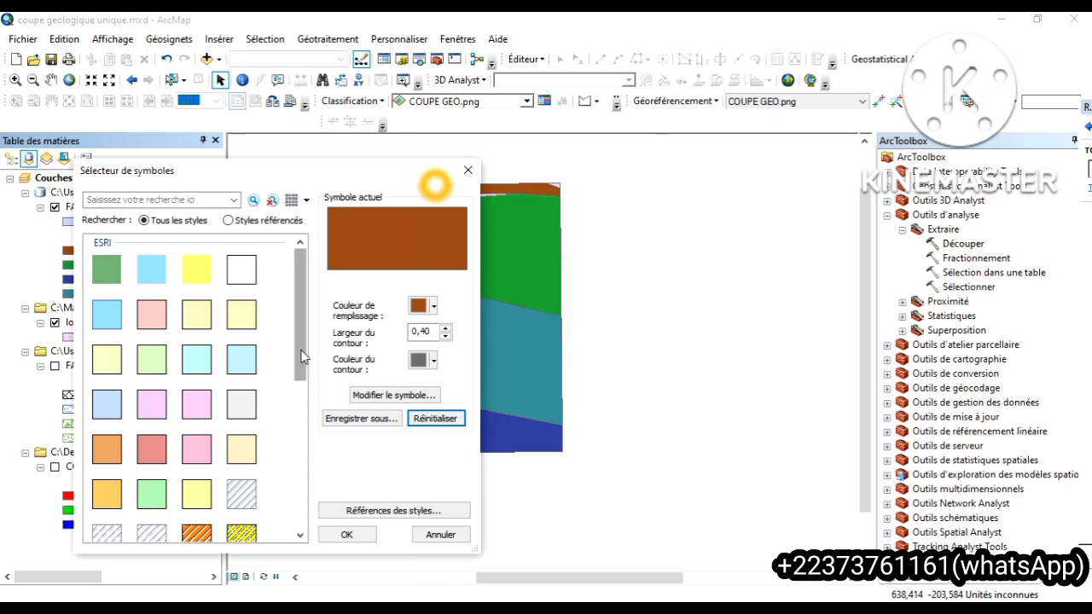
{"action": "left_click_drag", "start_coordinate": [303, 357], "coordinate": [305, 437]}
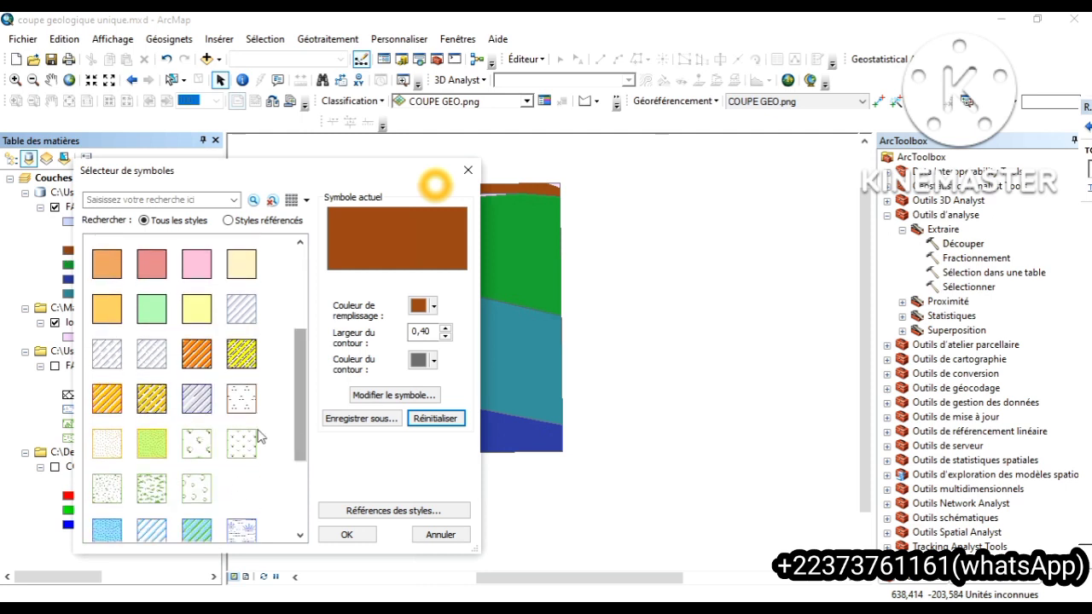
{"action": "left_click", "coordinate": [106, 443]}
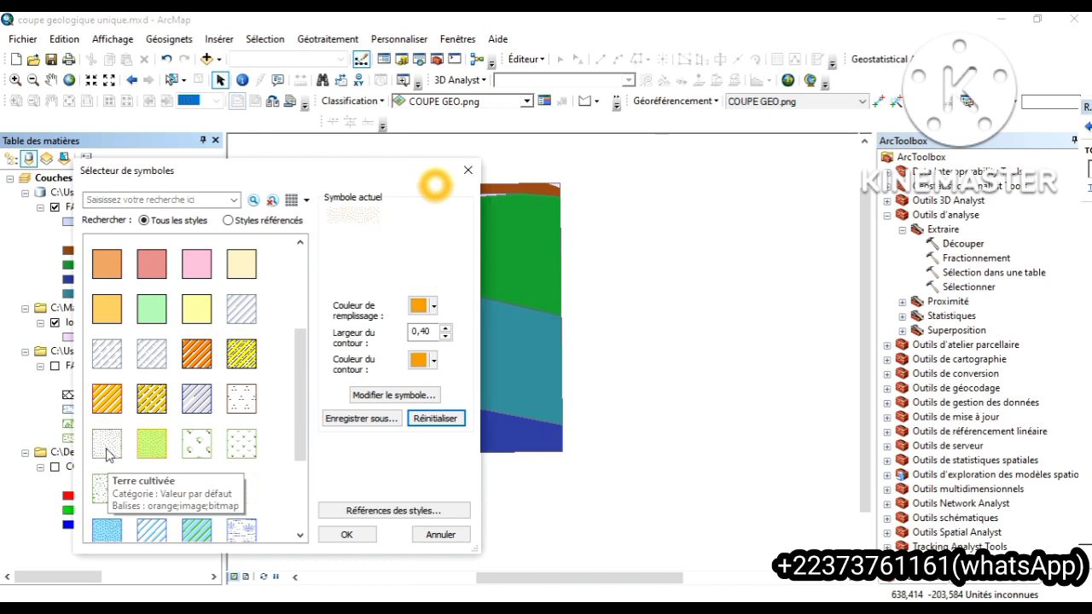
{"action": "left_click", "coordinate": [346, 534]}
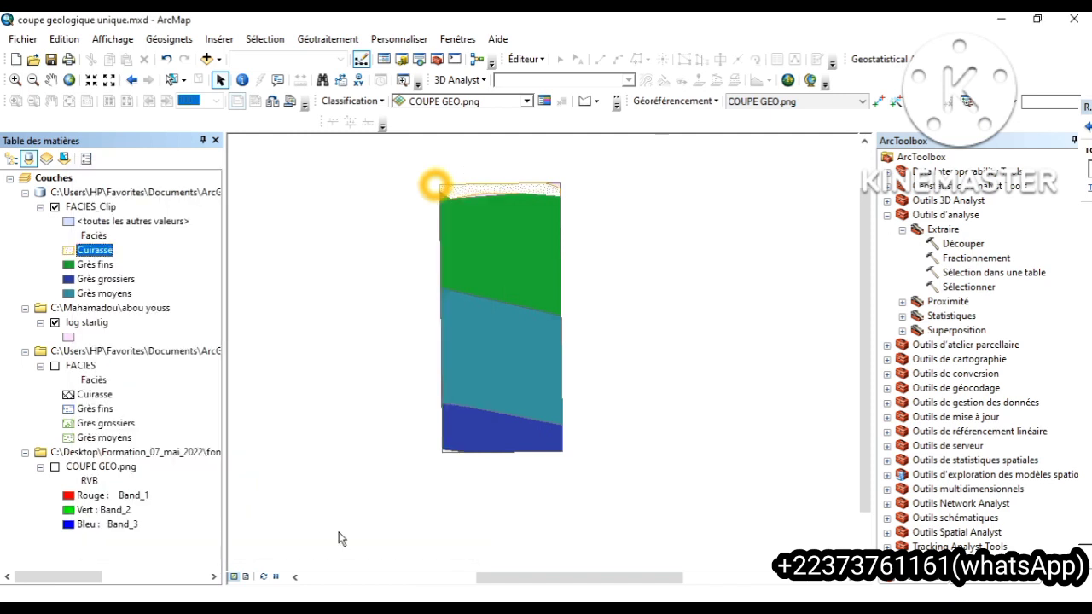
Assign the Mangrove fill symbol to the Grès fins class of FACIES_Clip
{"action": "left_click", "coordinate": [68, 267]}
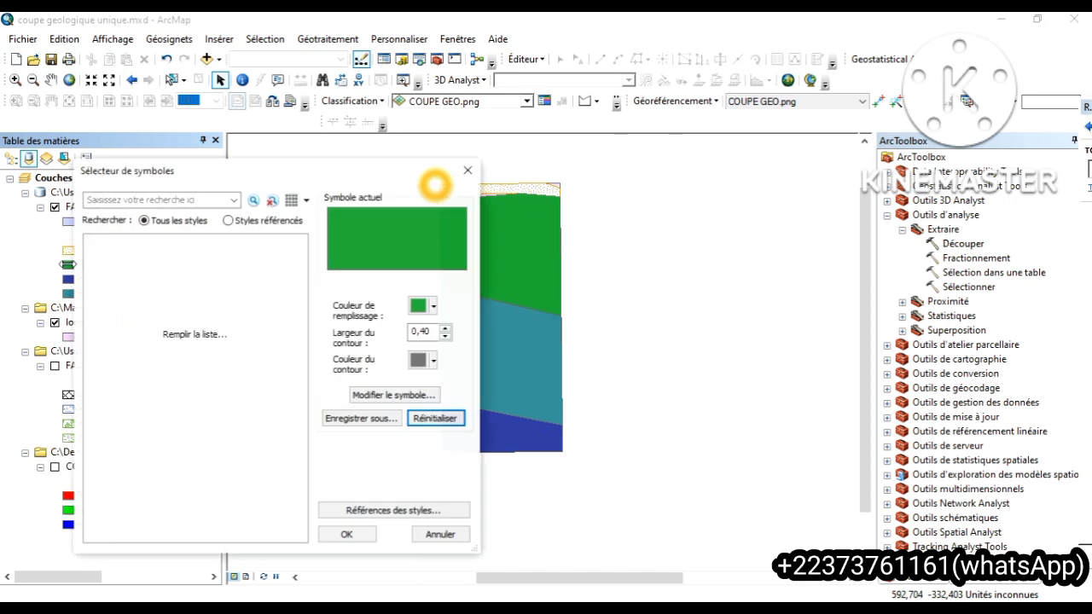
{"action": "left_click_drag", "start_coordinate": [296, 300], "coordinate": [303, 418]}
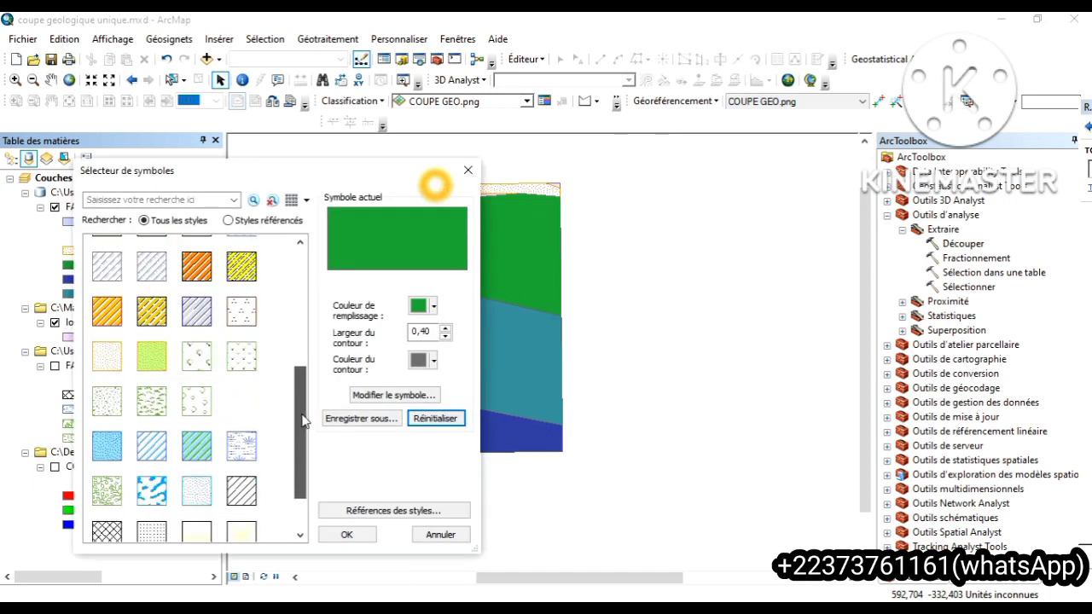
{"action": "left_click", "coordinate": [106, 490]}
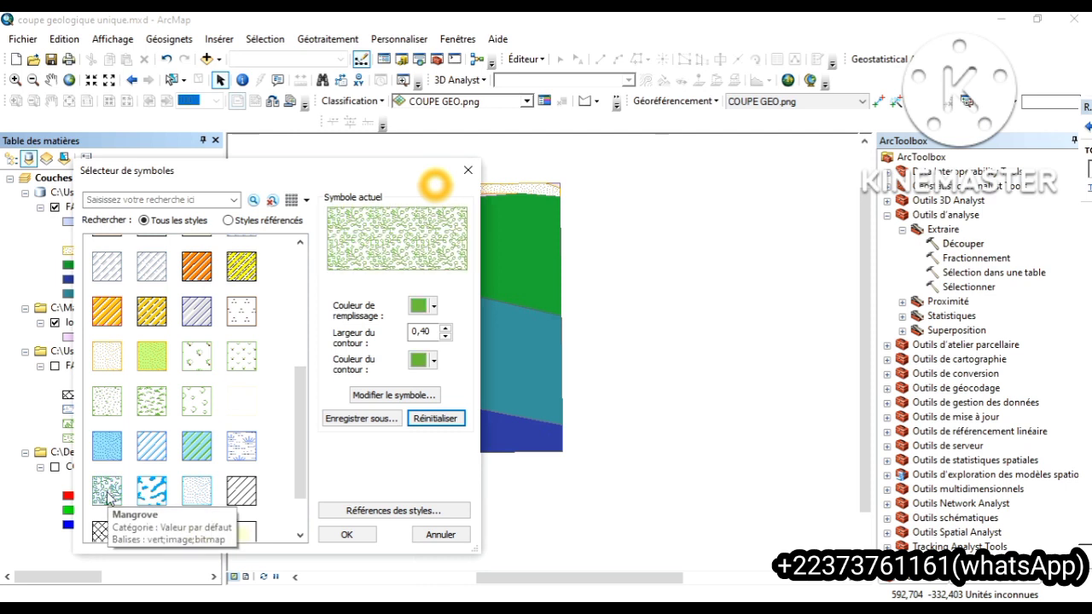
{"action": "left_click", "coordinate": [346, 534]}
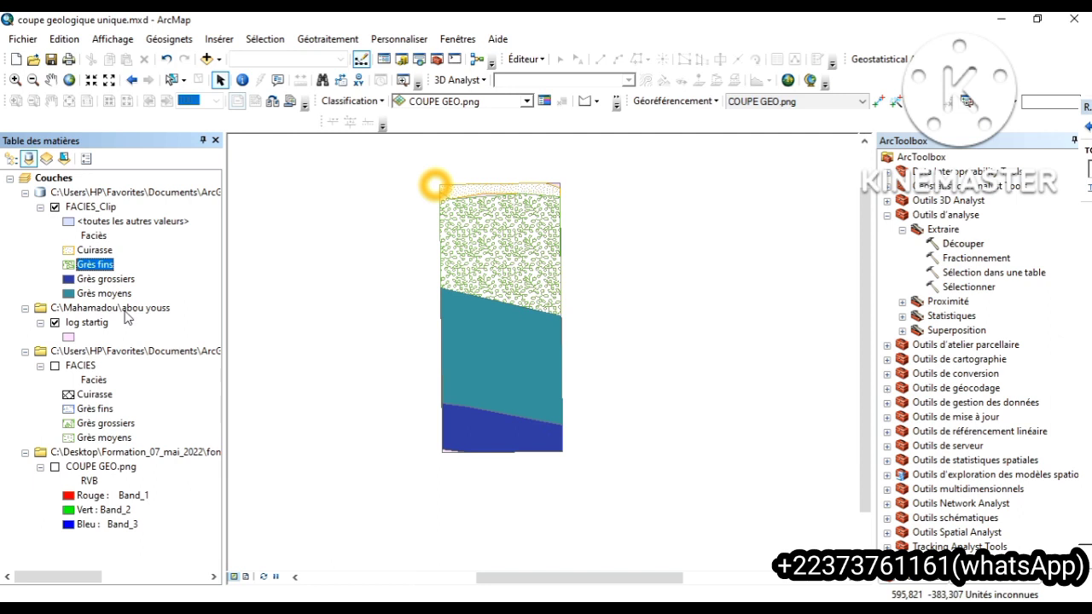
Assign the fill symbol with irregular blue patches on white to the Grès grossiers class of FACIES_Clip
{"action": "left_click", "coordinate": [68, 279]}
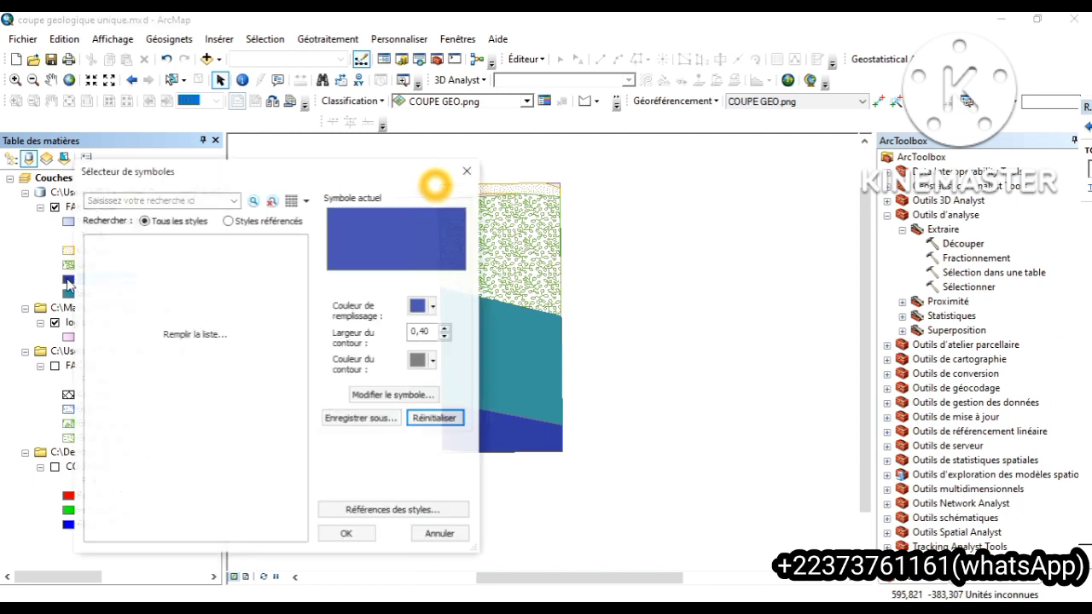
{"action": "left_click_drag", "start_coordinate": [303, 328], "coordinate": [294, 456]}
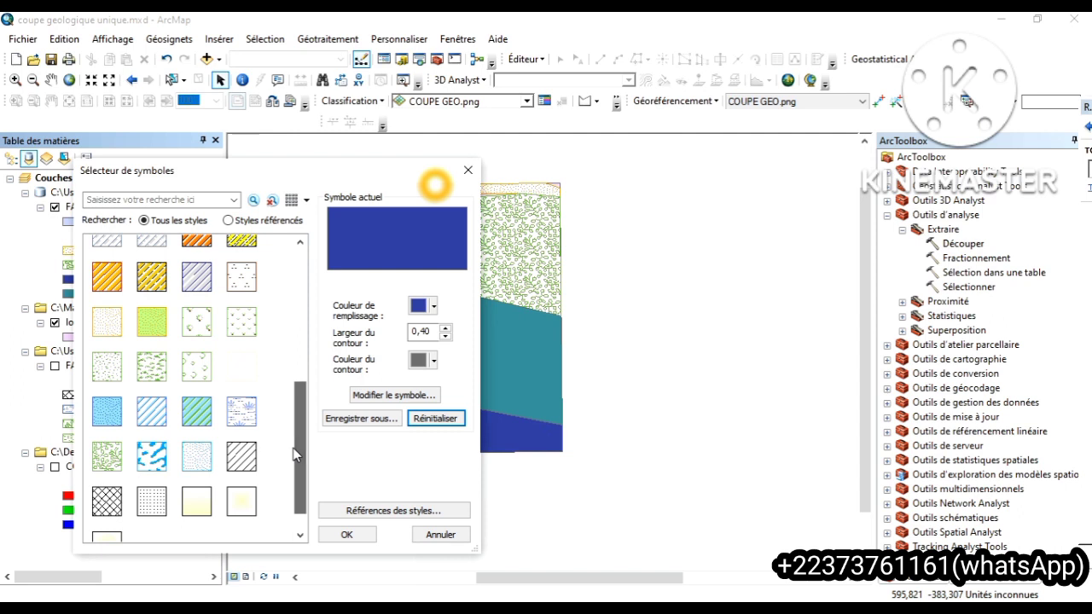
{"action": "left_click", "coordinate": [162, 458]}
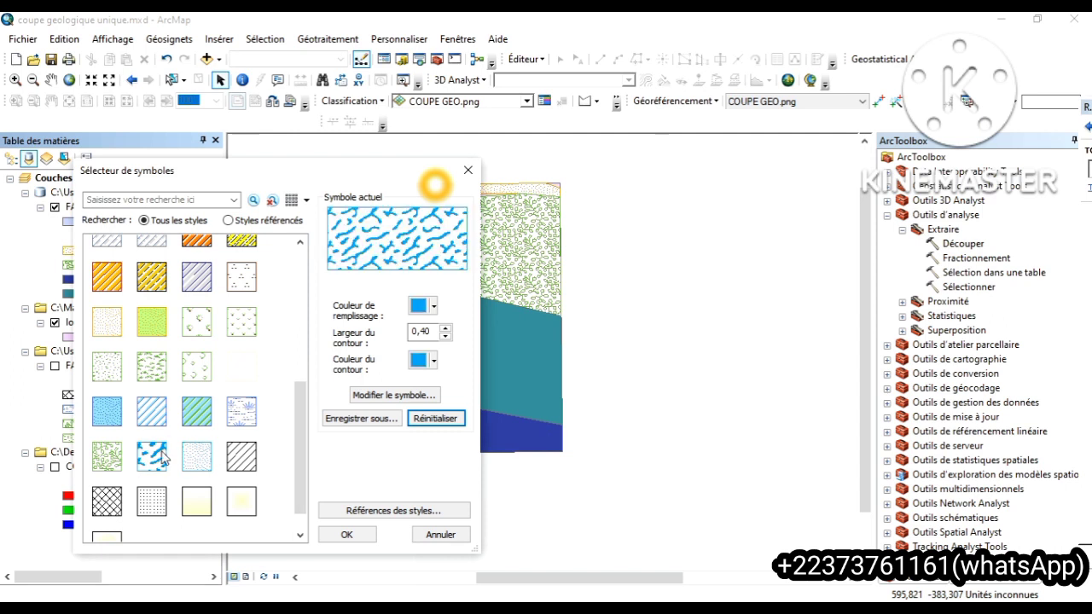
{"action": "left_click", "coordinate": [348, 535]}
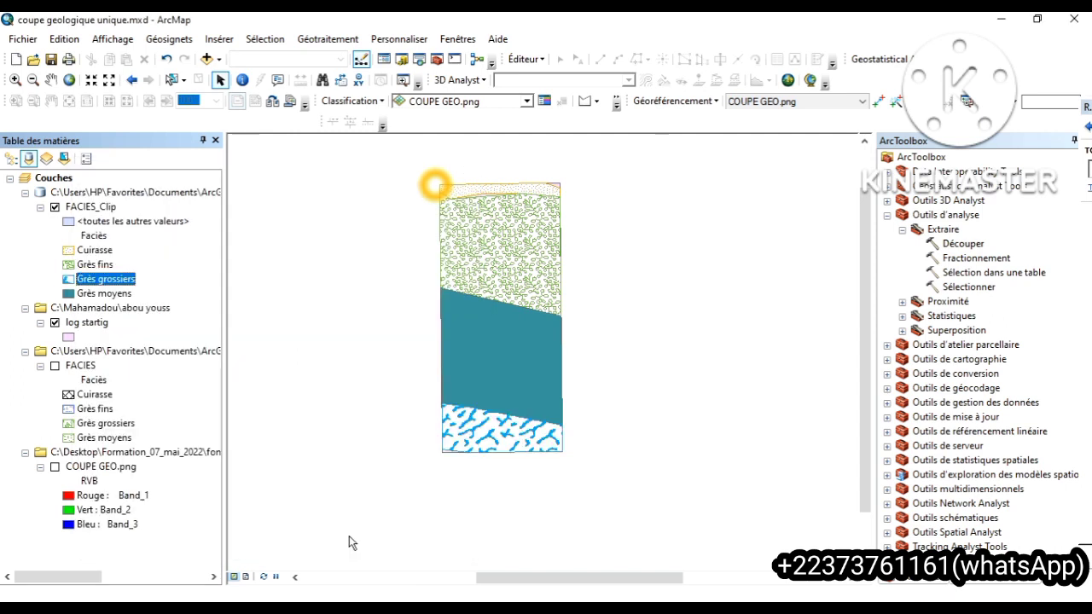
Assign the 10 % hachure croisée fill symbol to the Grès moyens class of FACIES_Clip
{"action": "left_click", "coordinate": [68, 293]}
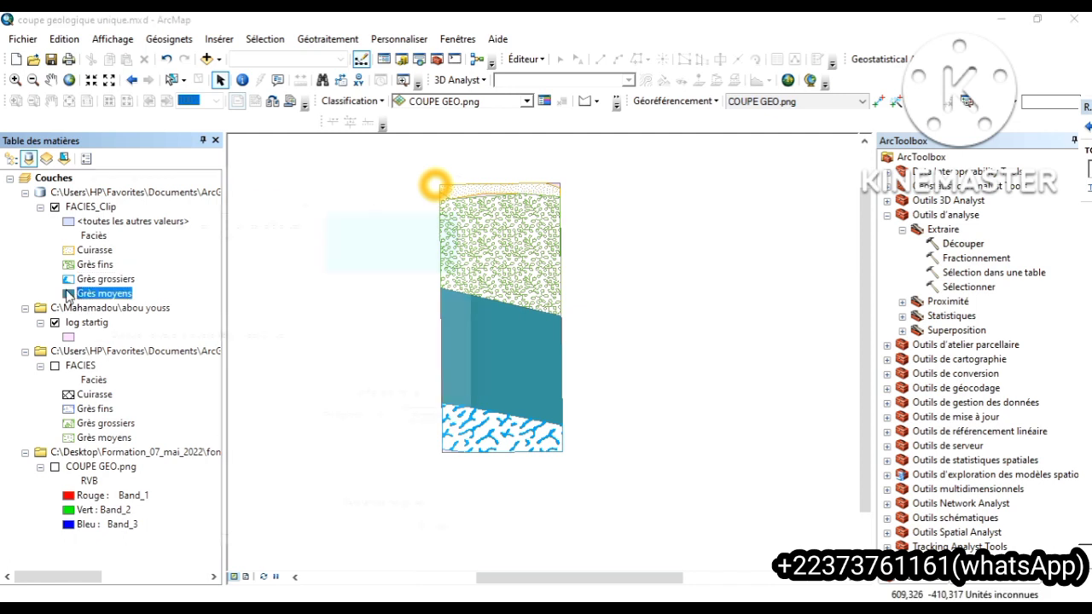
{"action": "left_click_drag", "start_coordinate": [303, 320], "coordinate": [294, 475]}
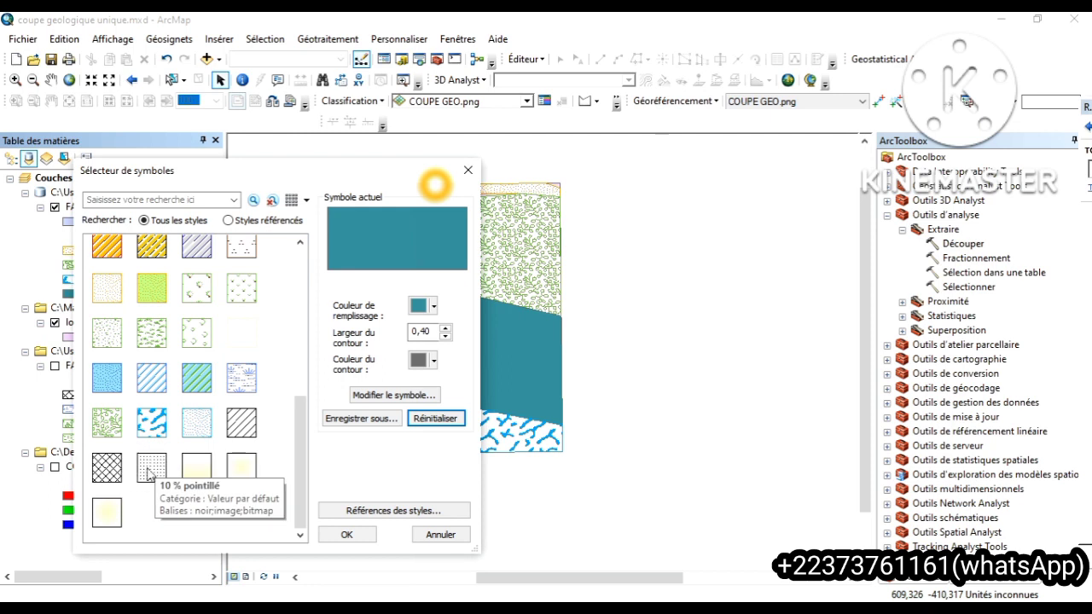
{"action": "left_click", "coordinate": [112, 479]}
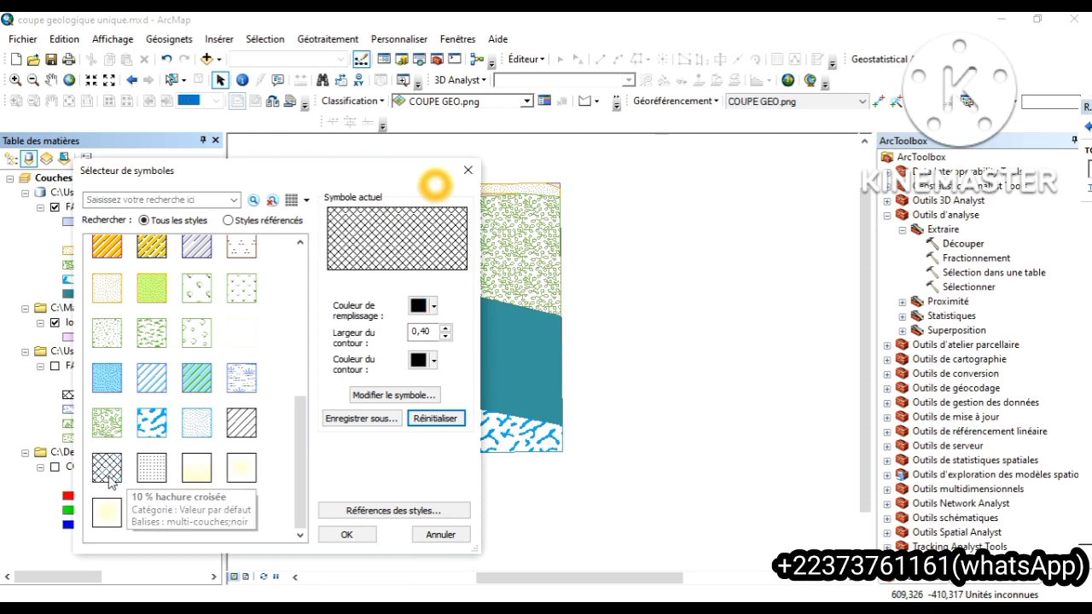
{"action": "left_click", "coordinate": [346, 534]}
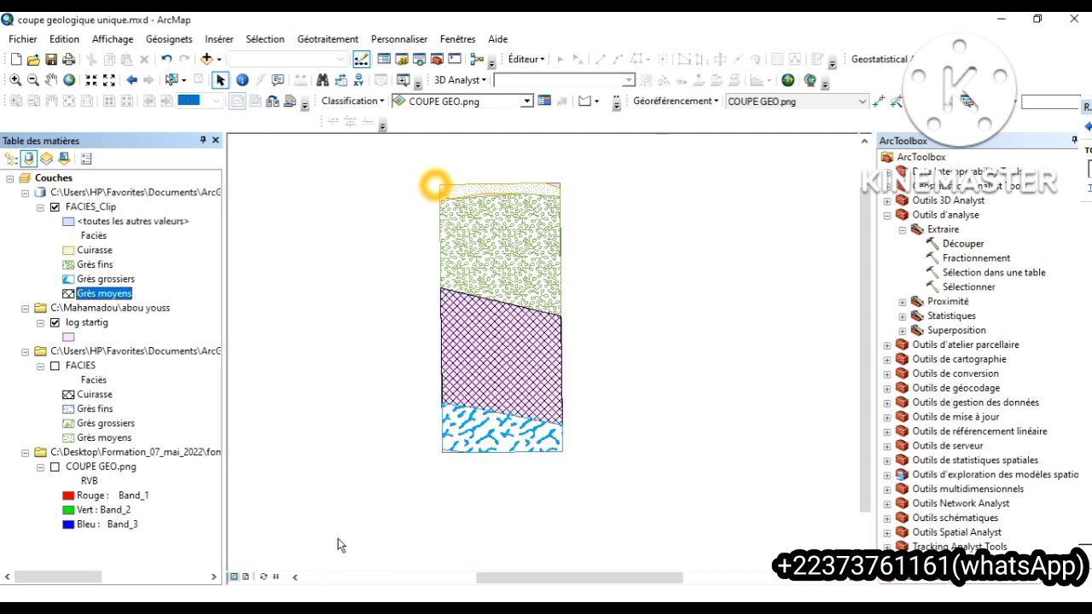
Show the COUPE GEO.png and FACIES layers to compare the log with the full cross-section, and hide both again
{"action": "left_click", "coordinate": [55, 467]}
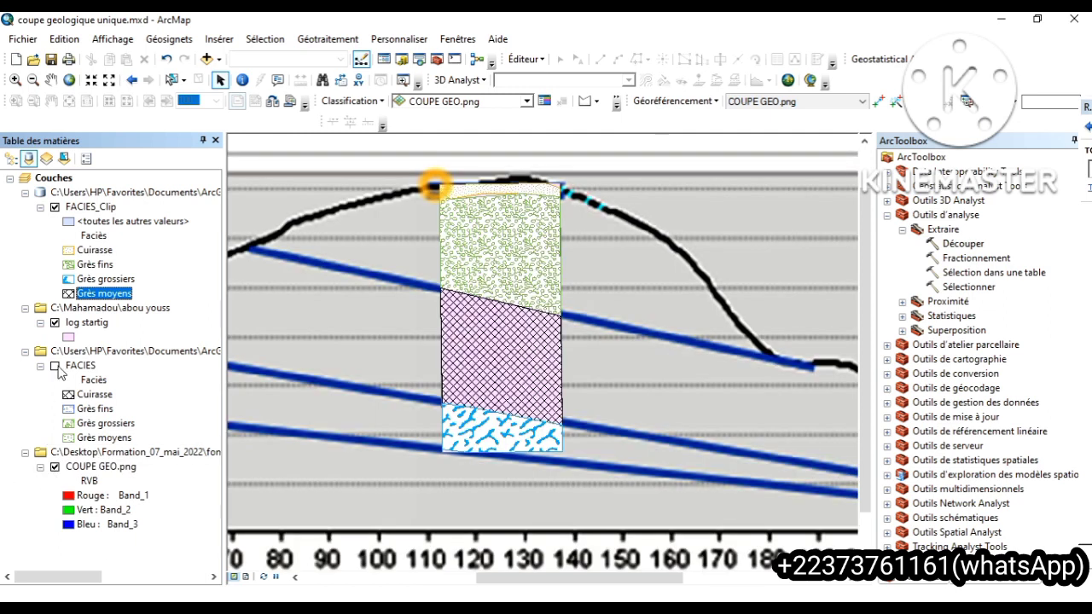
{"action": "left_click", "coordinate": [54, 366]}
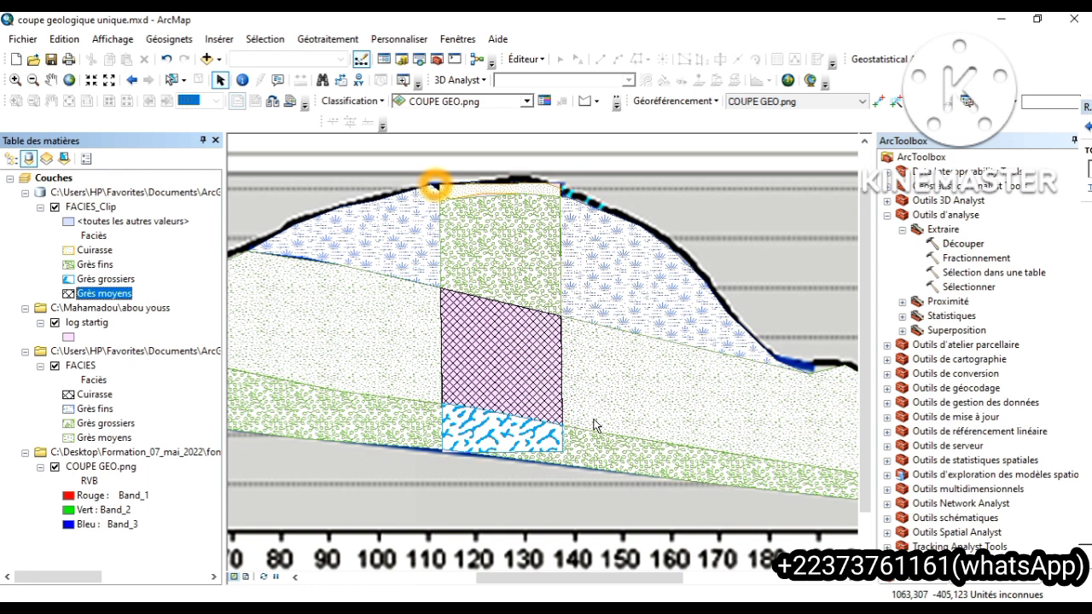
{"action": "left_click", "coordinate": [55, 467]}
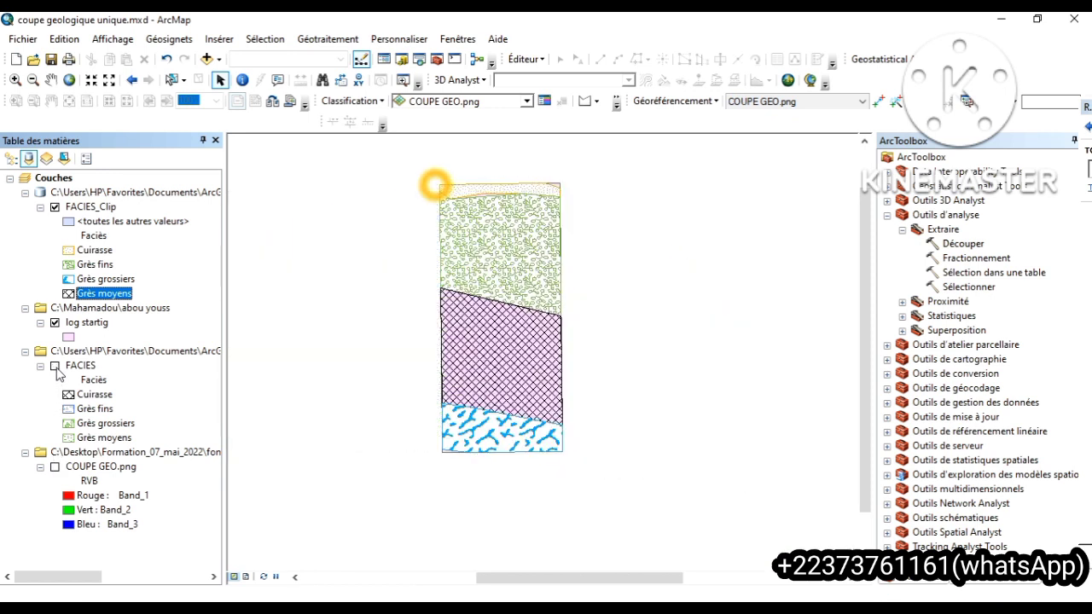
{"action": "left_click", "coordinate": [122, 396]}
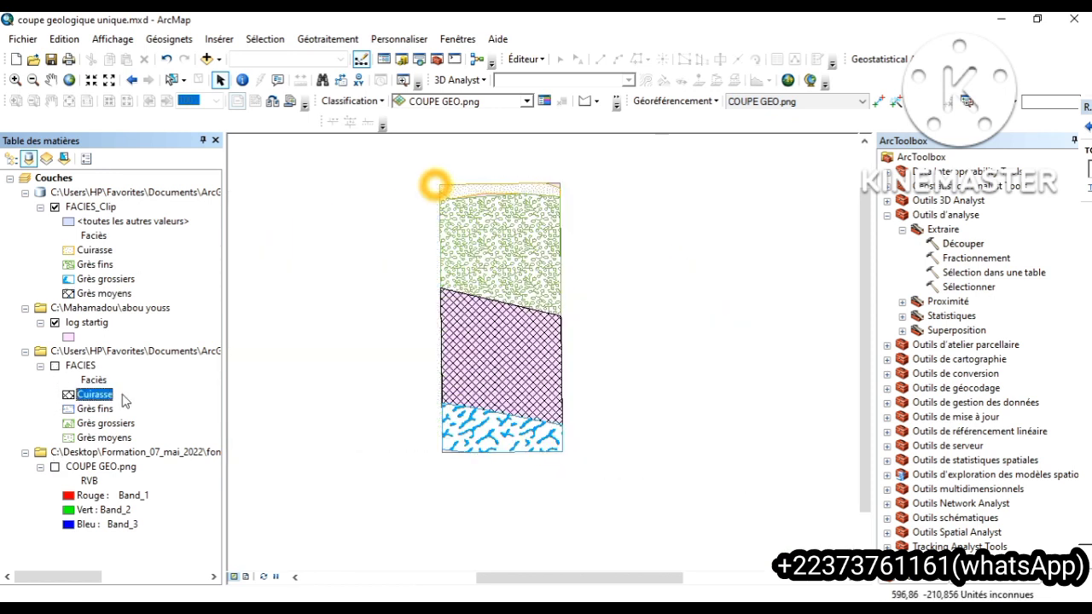
Rename the FACIES_Clip layer as "log startigraphique"
{"action": "left_click", "coordinate": [94, 208]}
{"action": "left_click", "coordinate": [93, 205]}
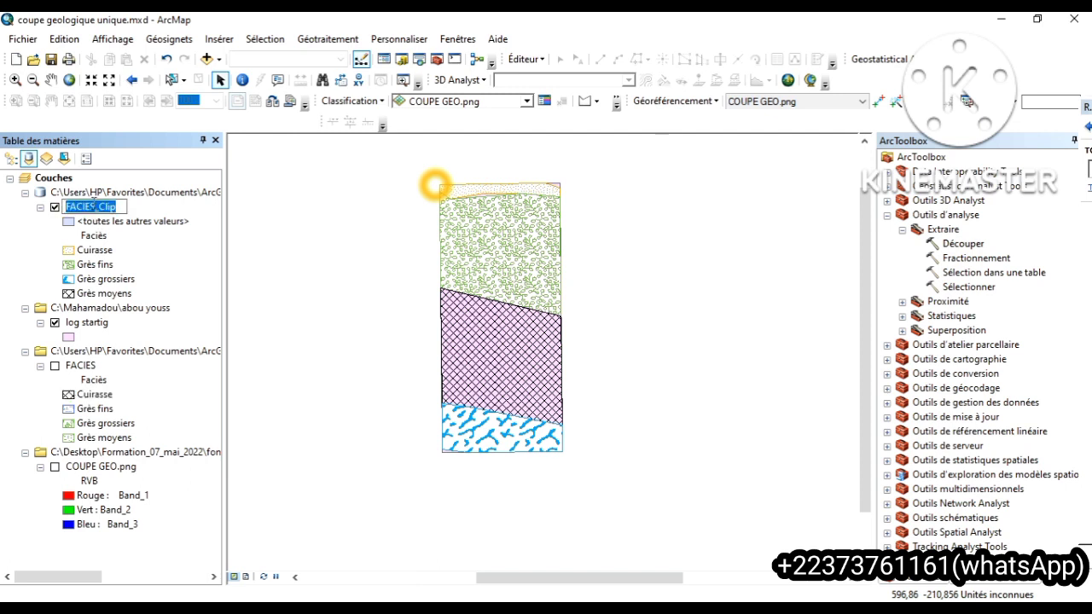
{"action": "type", "text": "log startigrap"}
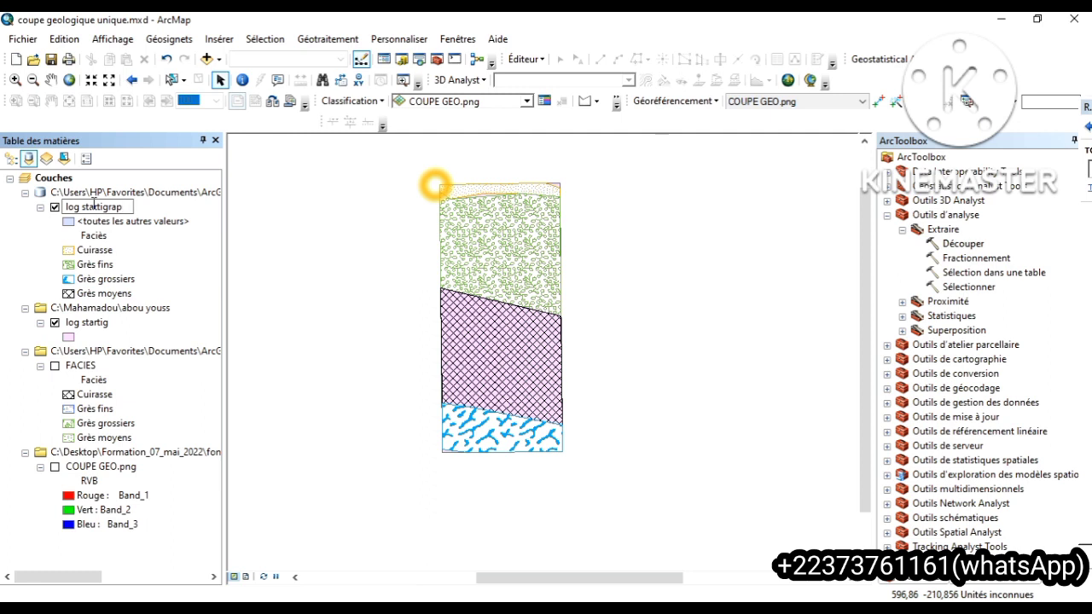
{"action": "type", "text": "hique"}
{"action": "key", "text": "Return"}
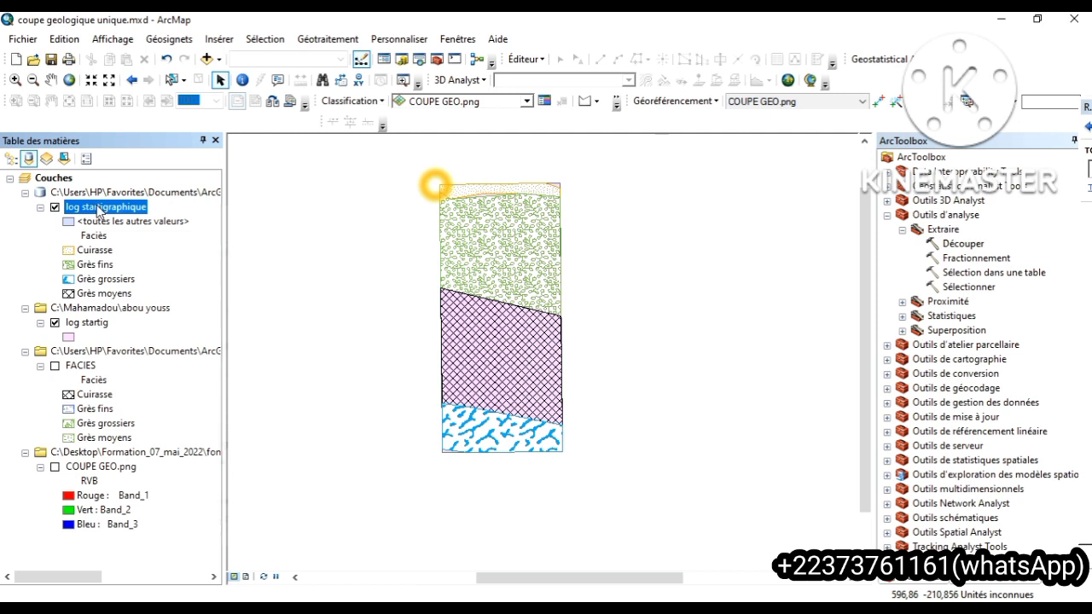
Exclude the <toutes les autres valeurs> class from the symbology of the log startigraphique layer and apply the change
{"action": "right_click", "coordinate": [100, 210]}
{"action": "left_click", "coordinate": [146, 537]}
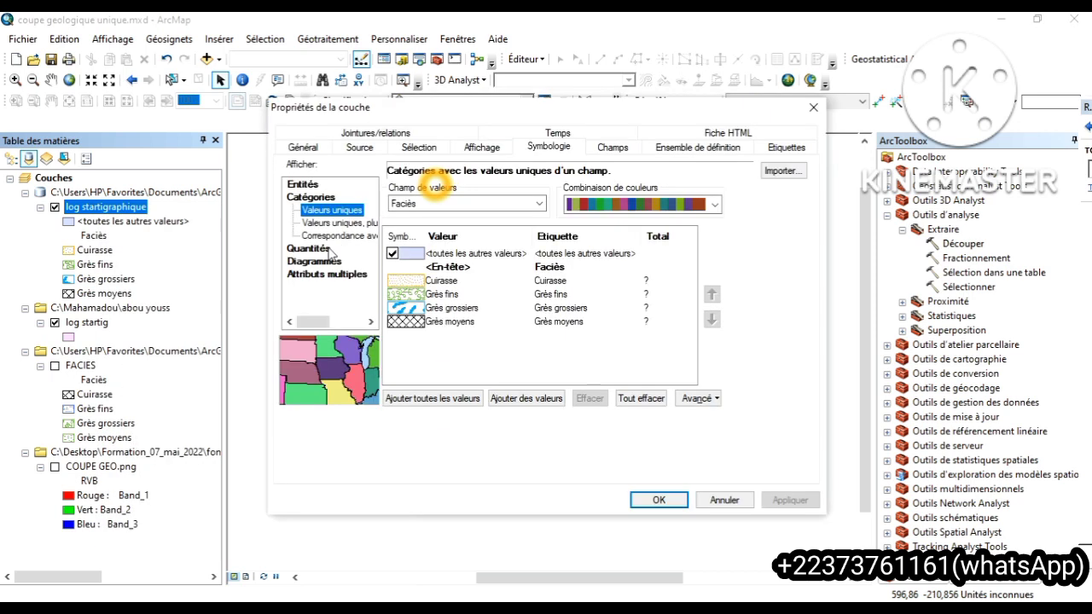
{"action": "left_click", "coordinate": [393, 253]}
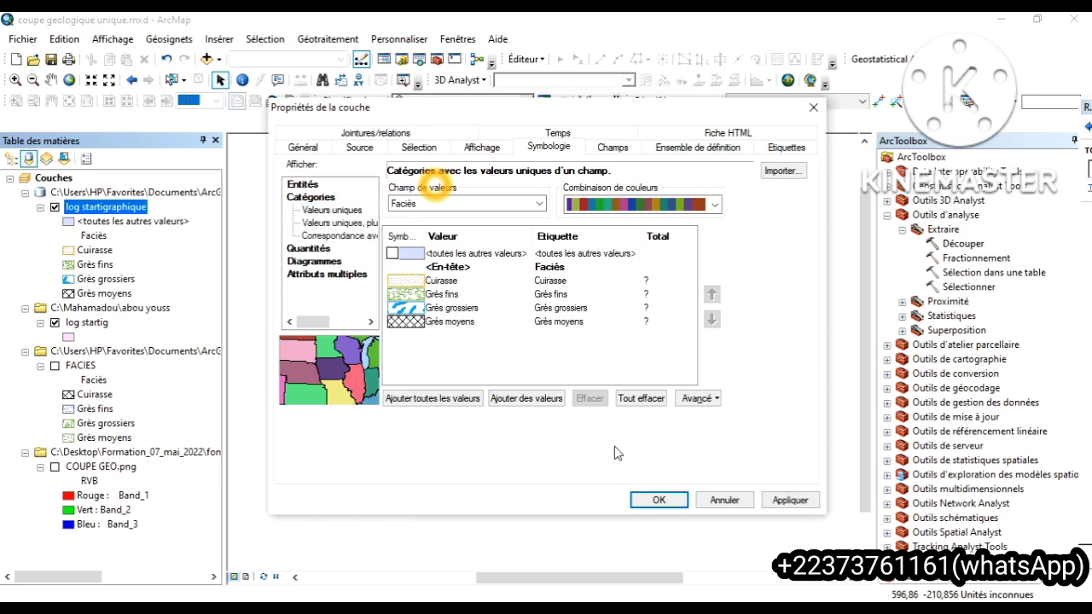
{"action": "left_click", "coordinate": [790, 500]}
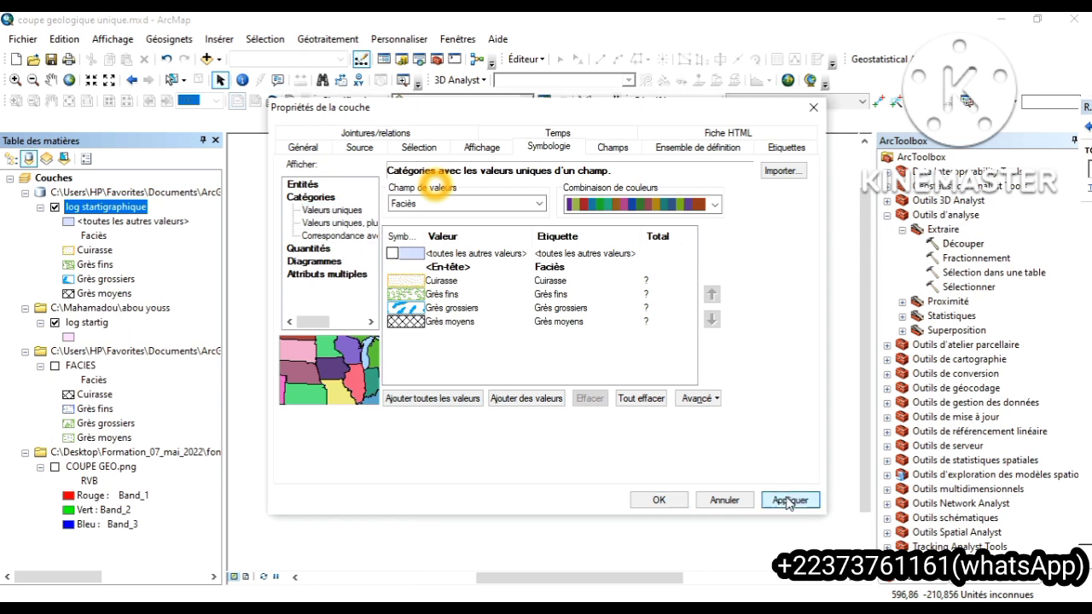
{"action": "left_click", "coordinate": [659, 501]}
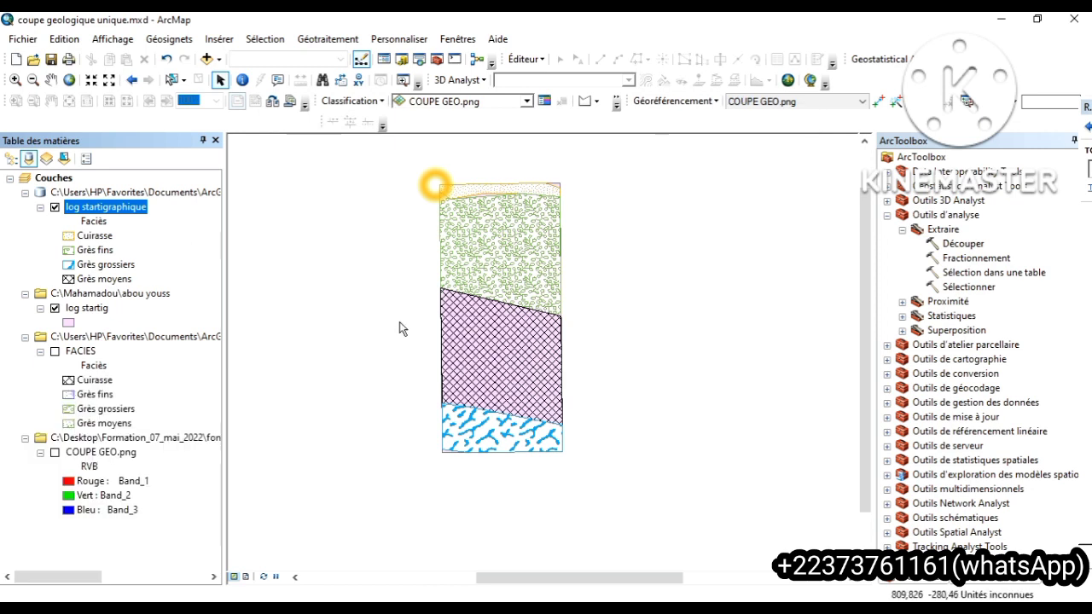
Switch to the page layout view, enlarge the log within the data frame and shift it toward the frame's right side
{"action": "left_click", "coordinate": [114, 39]}
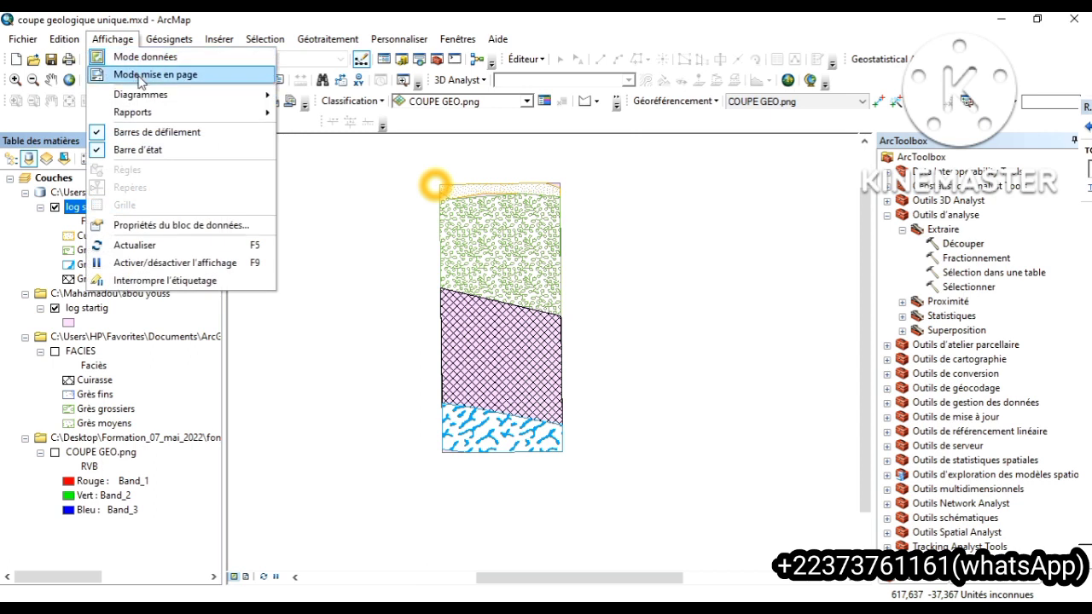
{"action": "left_click", "coordinate": [143, 75]}
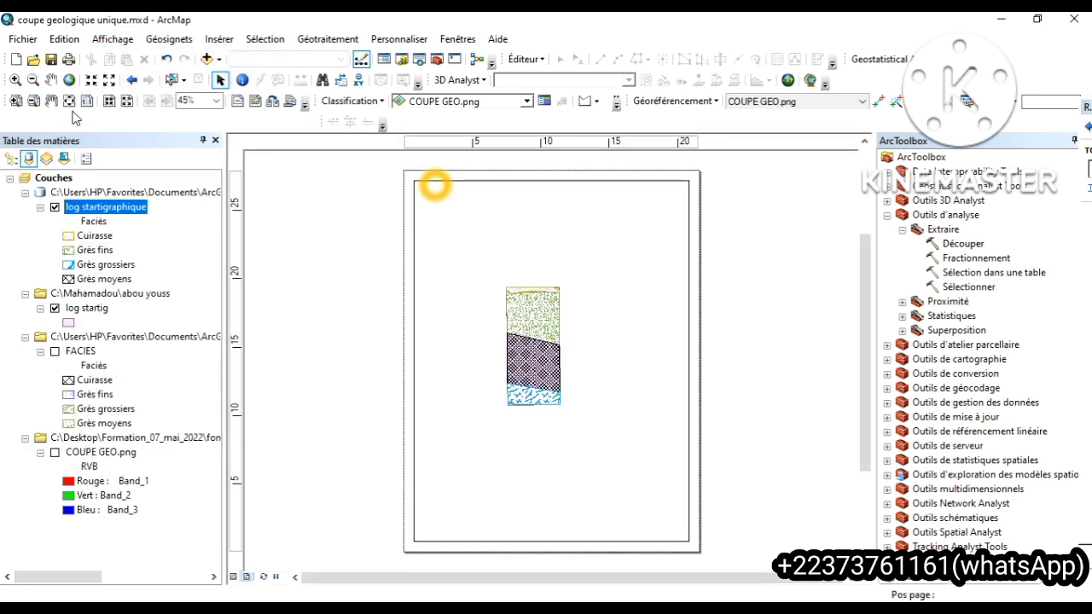
{"action": "left_click", "coordinate": [108, 80]}
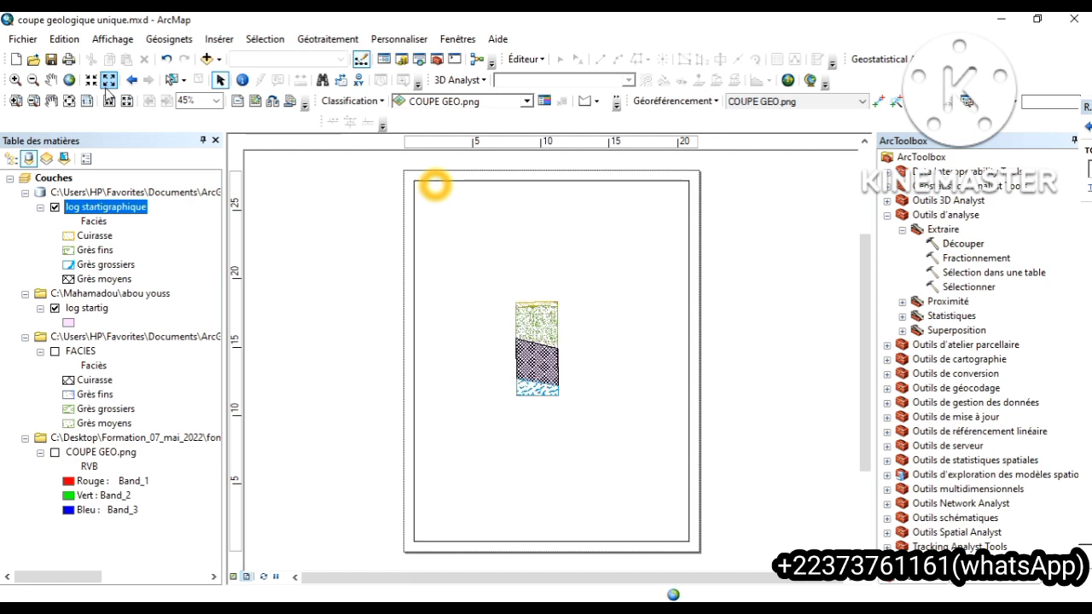
{"action": "left_click", "coordinate": [91, 81]}
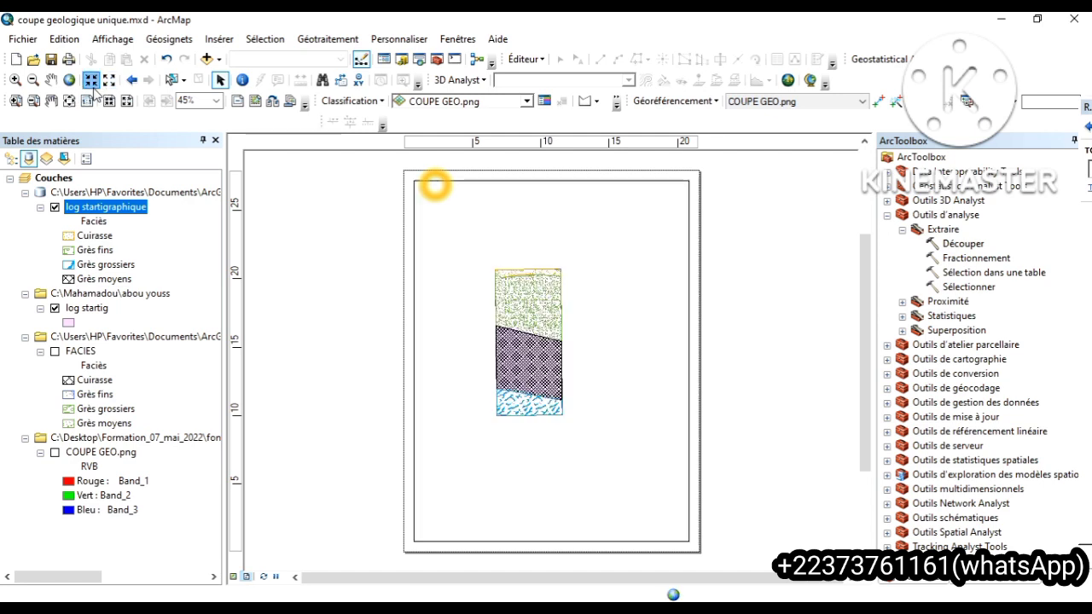
{"action": "left_click", "coordinate": [92, 81]}
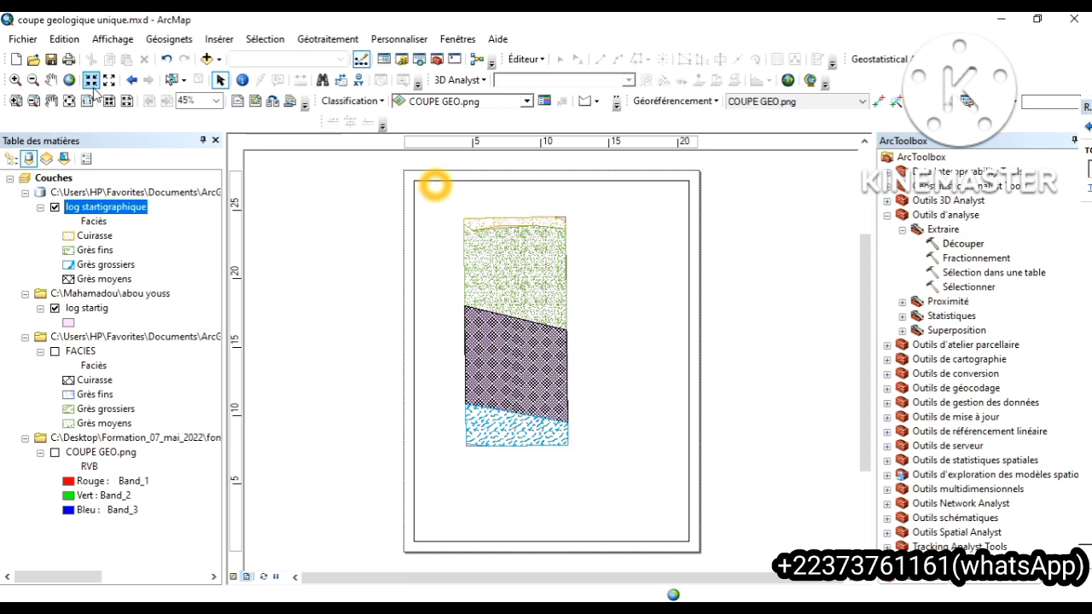
{"action": "left_click", "coordinate": [91, 81]}
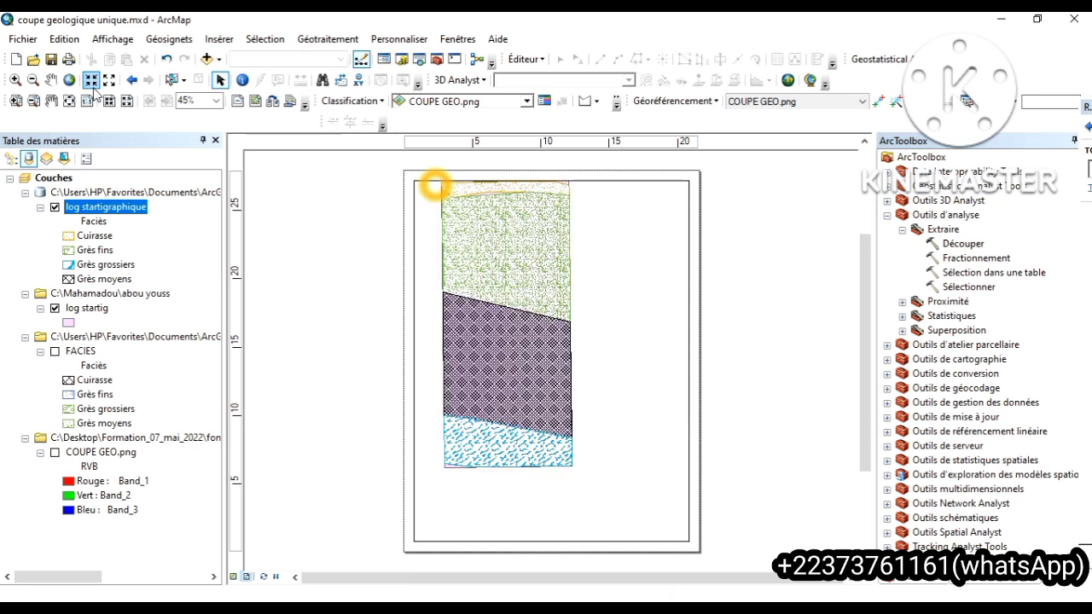
{"action": "left_click", "coordinate": [50, 79]}
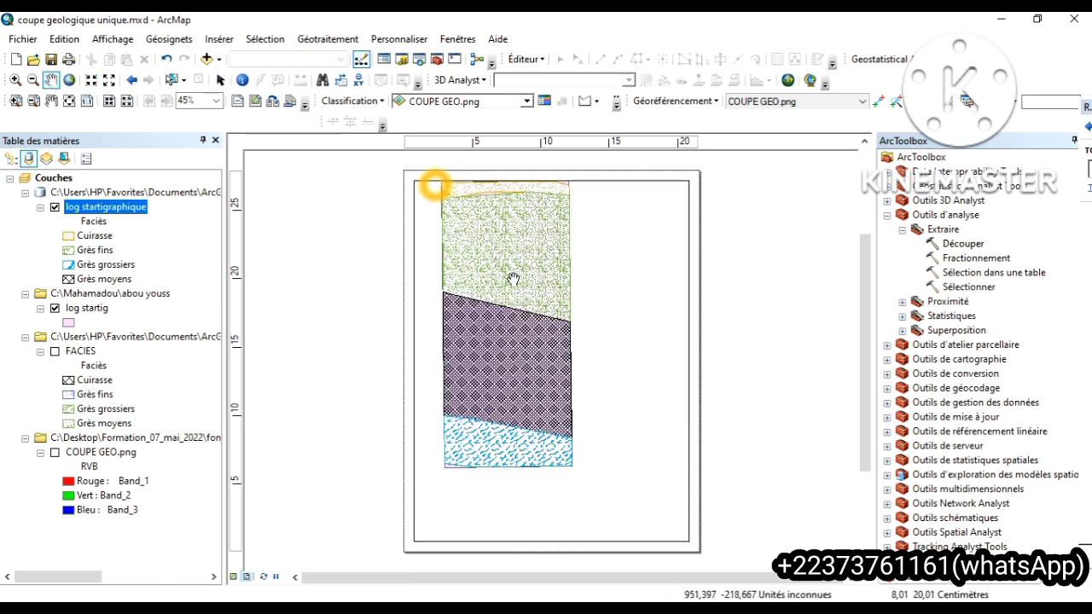
{"action": "left_click_drag", "start_coordinate": [520, 277], "coordinate": [605, 299]}
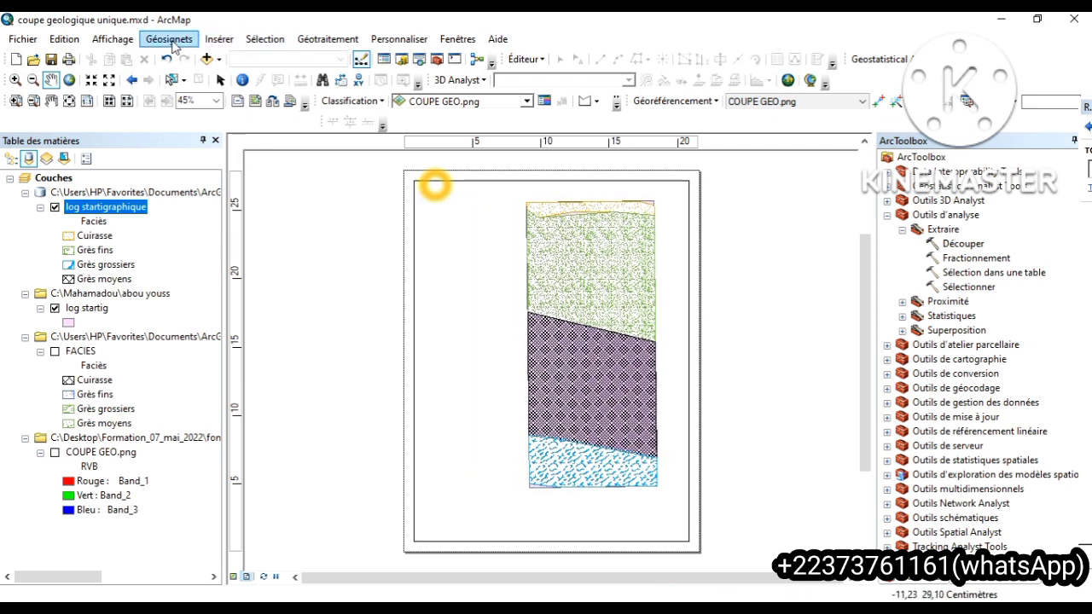
Start inserting a one-column legend that includes only the log startigraphique layer, removing log startig from its items
{"action": "left_click", "coordinate": [214, 42]}
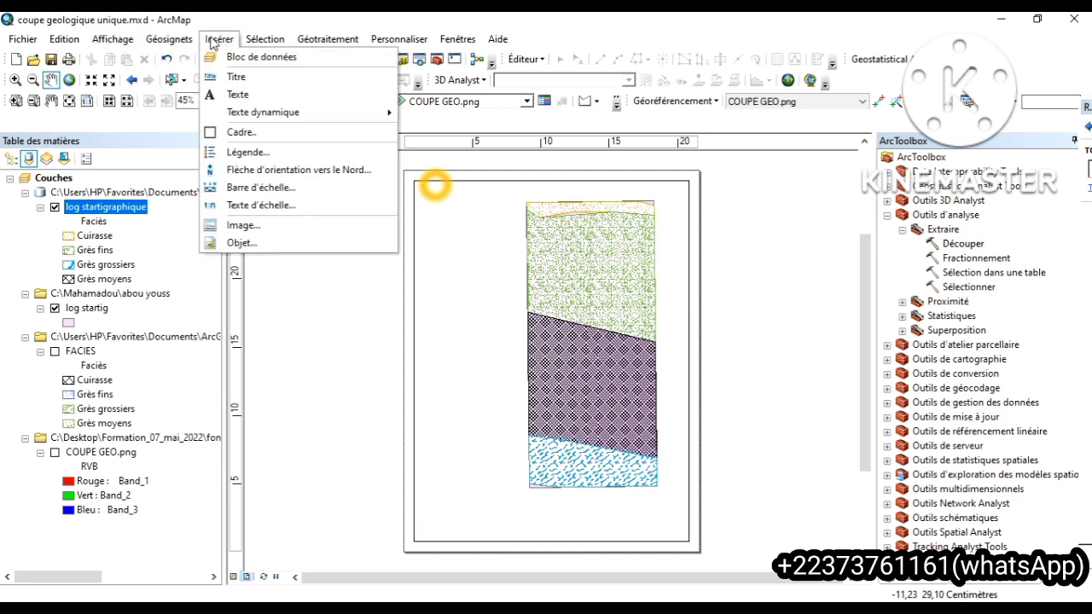
{"action": "left_click", "coordinate": [246, 152]}
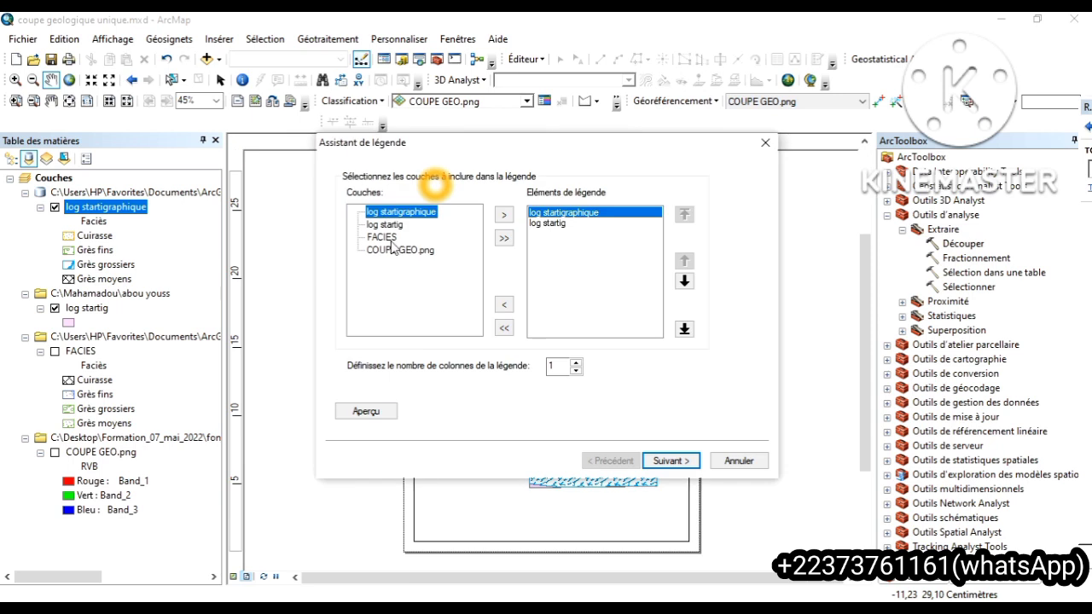
{"action": "left_click", "coordinate": [553, 224]}
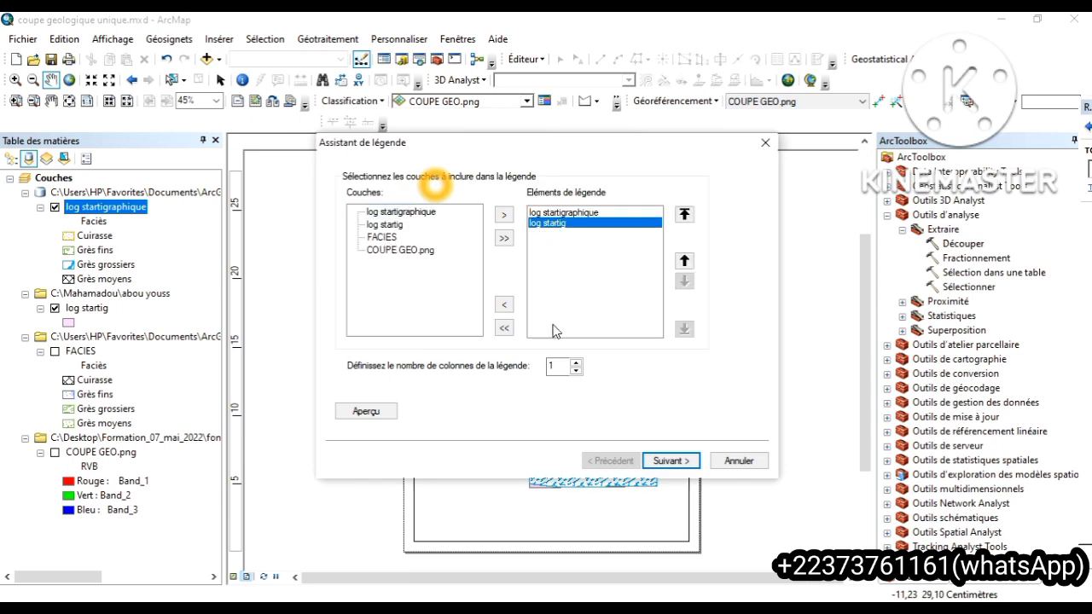
{"action": "left_click", "coordinate": [504, 305]}
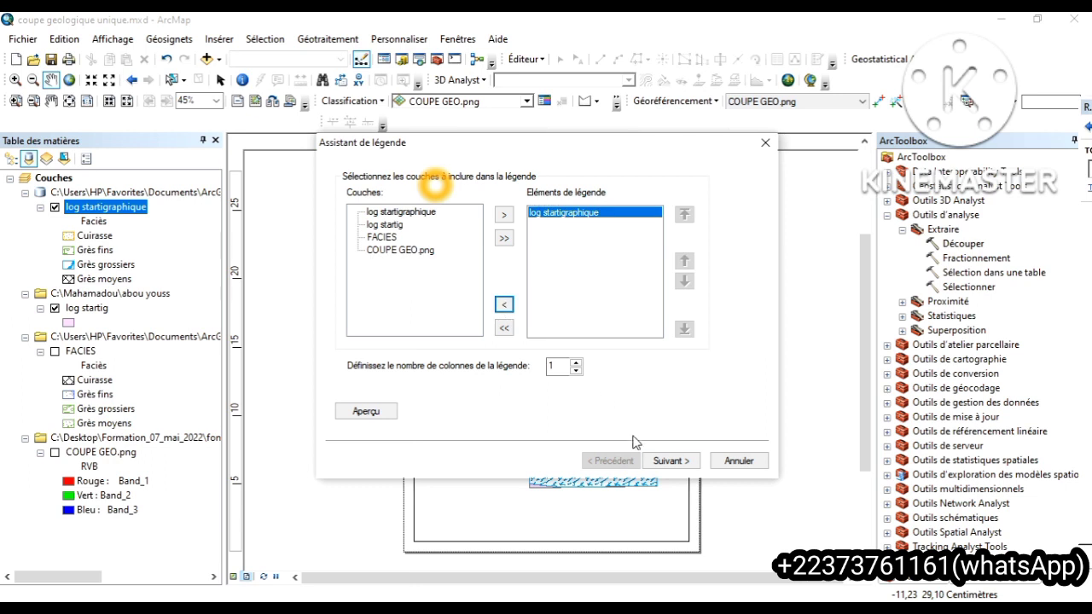
{"action": "left_click", "coordinate": [664, 460]}
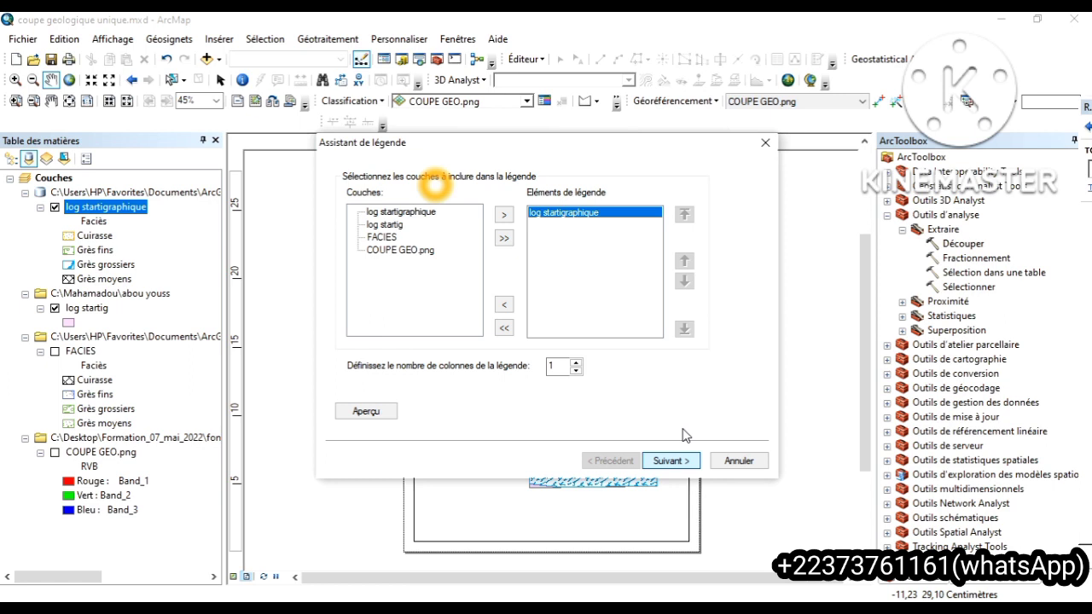
{"action": "left_click", "coordinate": [671, 461]}
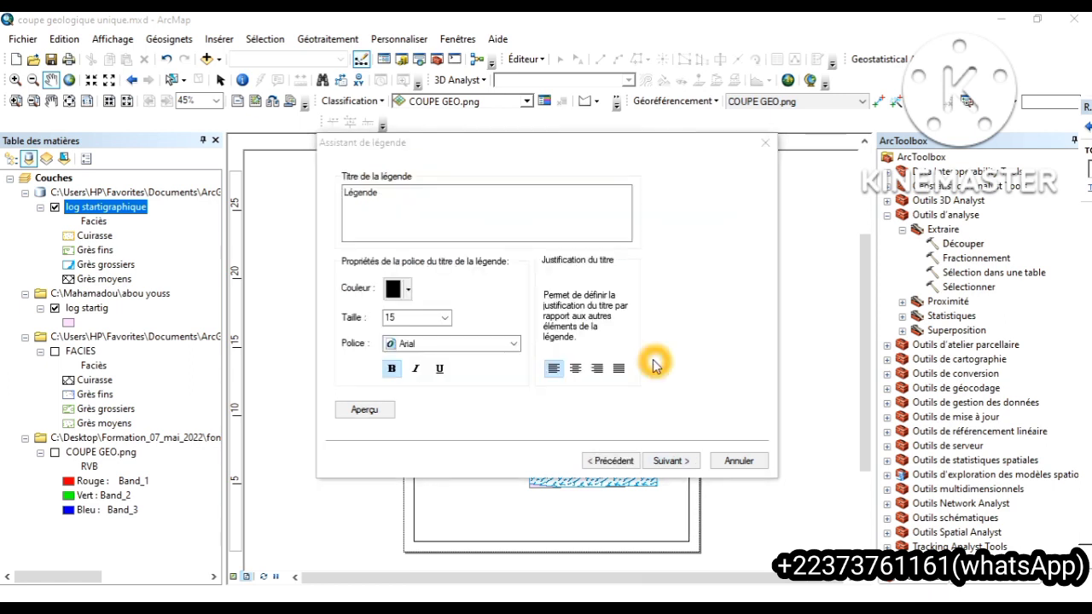
Center and underline the legend title "Légende" and proceed to the legend frame settings
{"action": "left_click", "coordinate": [379, 193]}
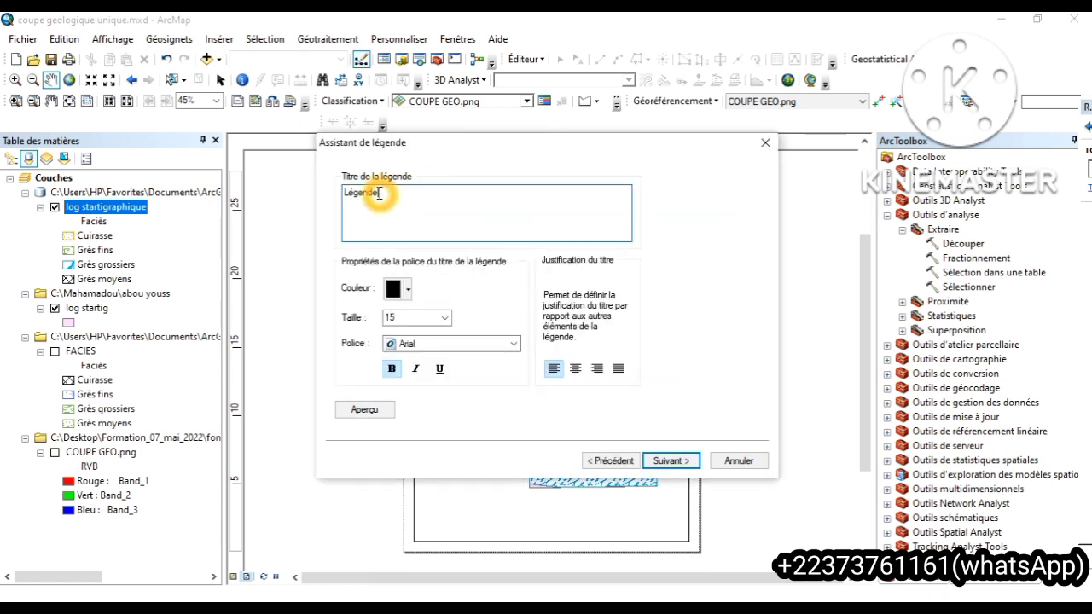
{"action": "left_click", "coordinate": [573, 365]}
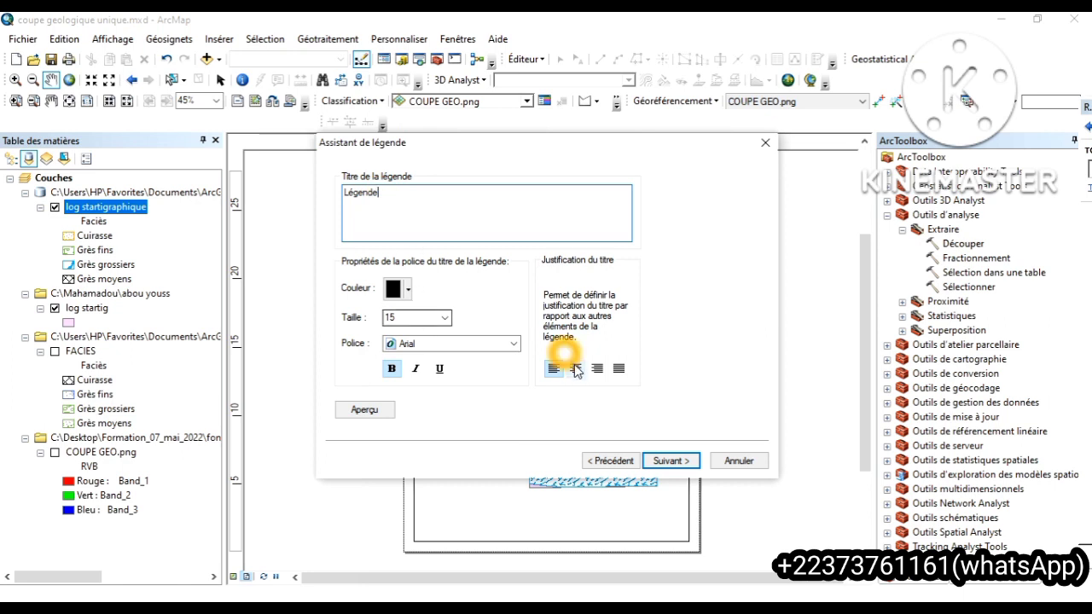
{"action": "left_click", "coordinate": [439, 369]}
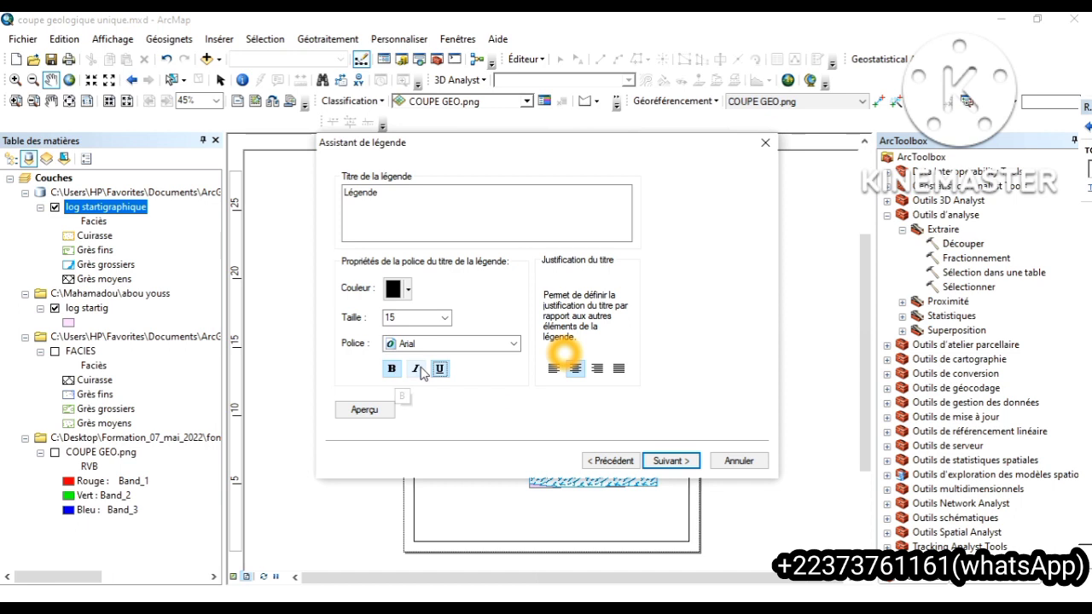
{"action": "left_click", "coordinate": [658, 461]}
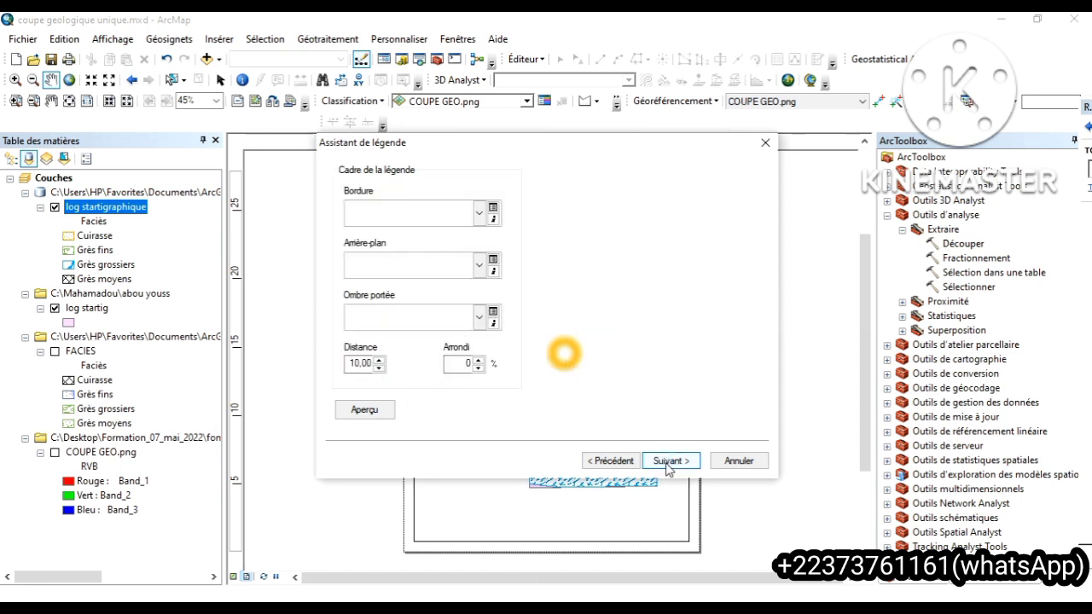
Give the legend a 1,0 point border and finish creating it with the default patch and spacing settings
{"action": "left_click", "coordinate": [479, 212]}
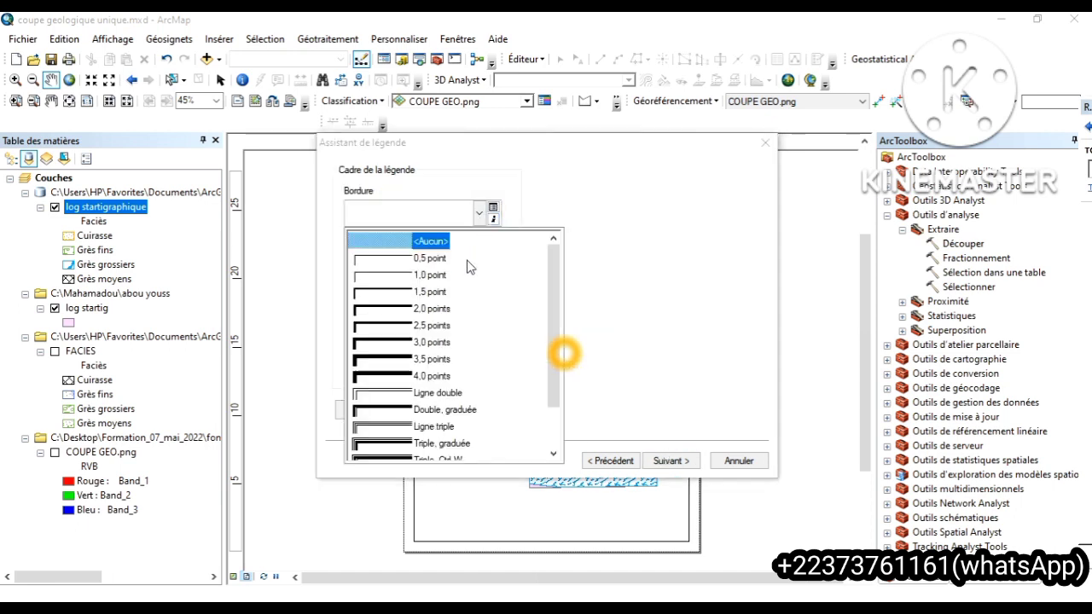
{"action": "left_click", "coordinate": [398, 274]}
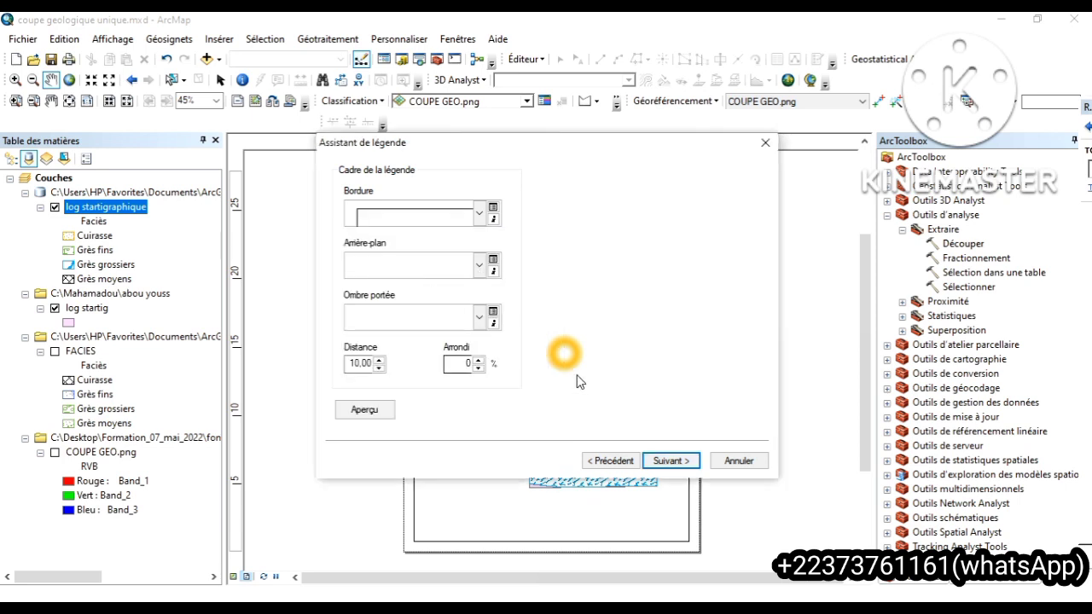
{"action": "left_click", "coordinate": [671, 461]}
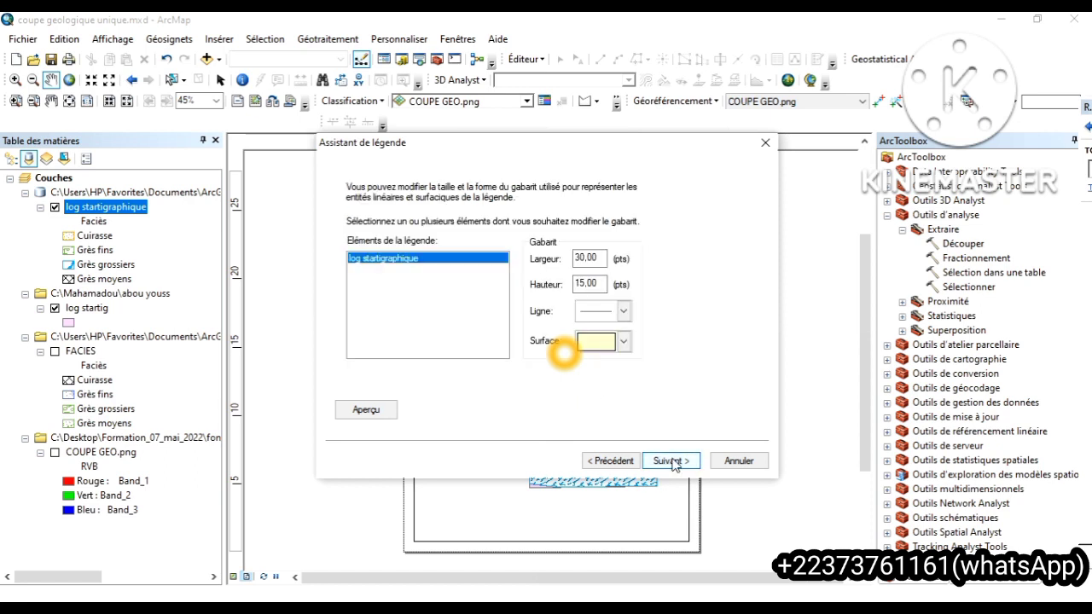
{"action": "left_click", "coordinate": [672, 461]}
{"action": "left_click", "coordinate": [672, 462]}
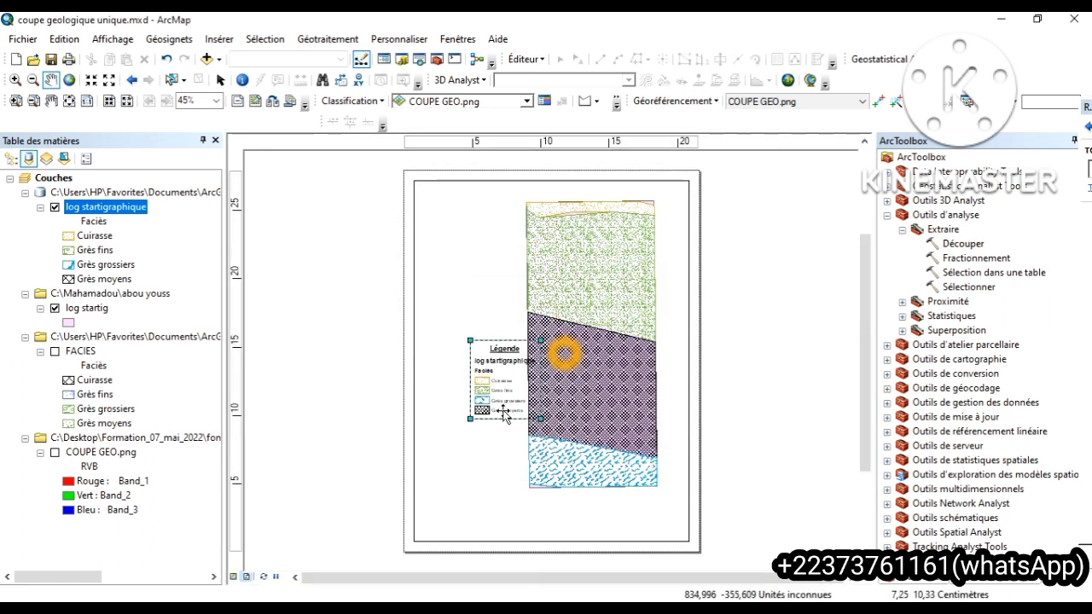
Move the legend into the lower-left corner of the data frame and shift the log slightly downward within the frame
{"action": "left_click_drag", "start_coordinate": [499, 392], "coordinate": [451, 504]}
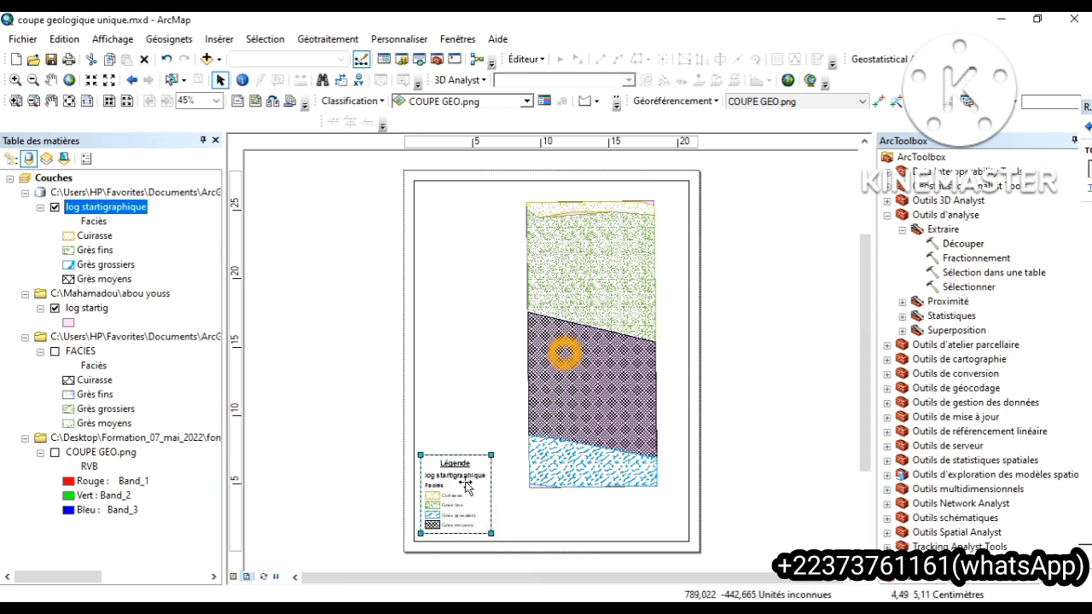
{"action": "left_click", "coordinate": [521, 514]}
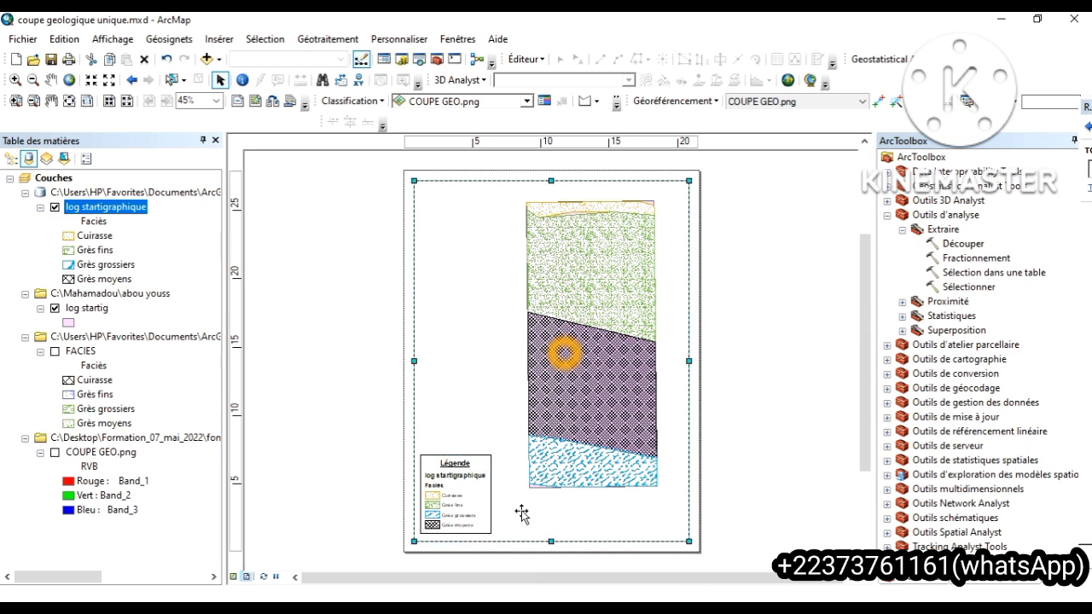
{"action": "left_click", "coordinate": [776, 468]}
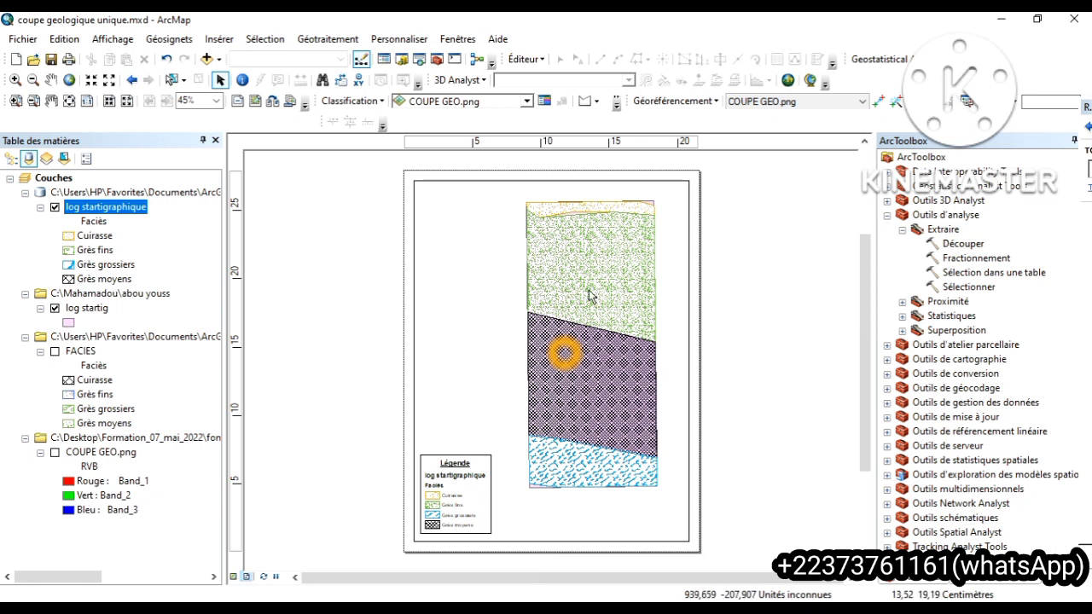
{"action": "left_click", "coordinate": [51, 80]}
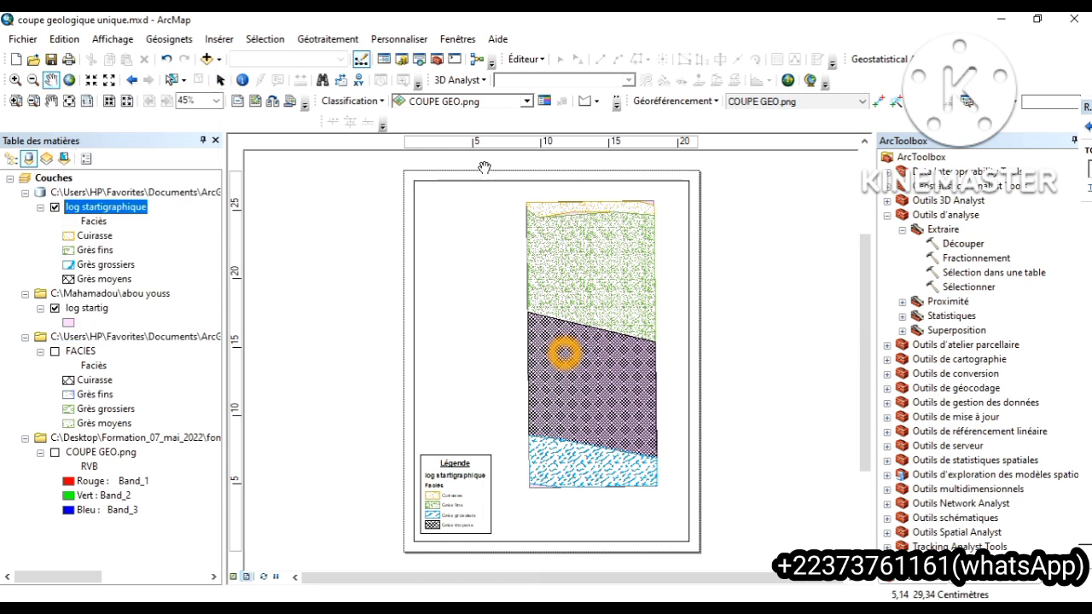
{"action": "mouse_move", "coordinate": [571, 286]}
{"action": "left_mouse_down"}
{"action": "mouse_move", "coordinate": [585, 297]}
{"action": "mouse_move", "coordinate": [566, 307]}
{"action": "left_mouse_up"}
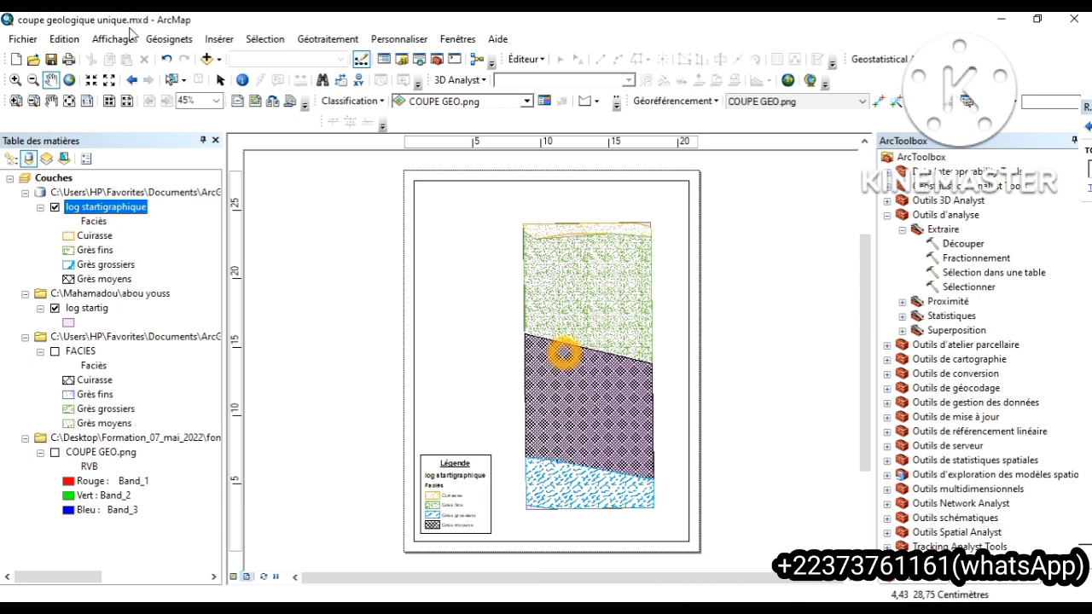
Insert the map title "Log strartigraphique" and move it up near the top edge of the page, above the log
{"action": "left_click", "coordinate": [219, 41]}
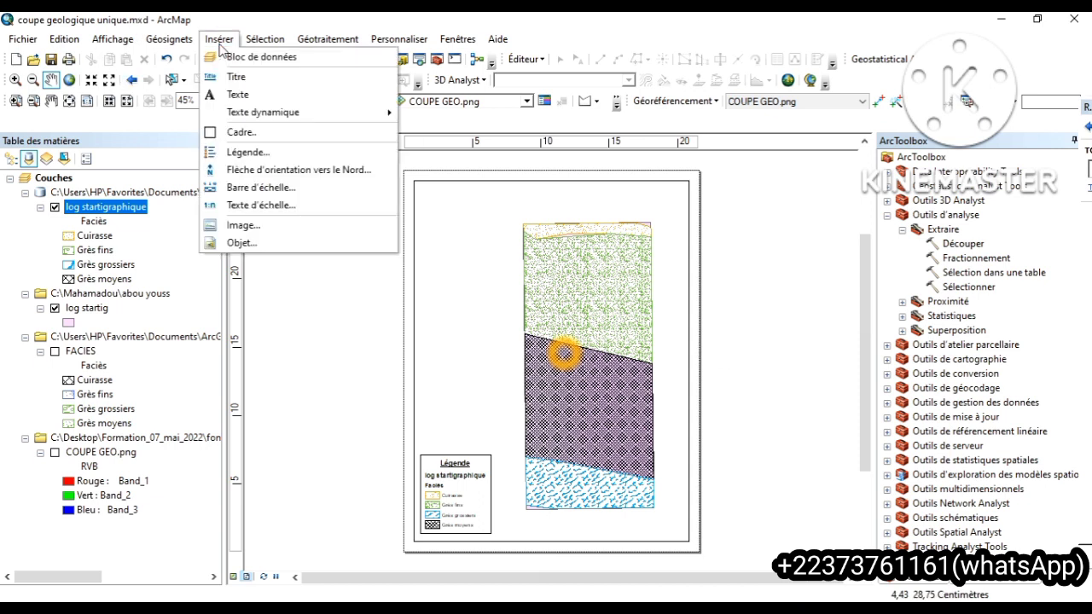
{"action": "left_click", "coordinate": [235, 78]}
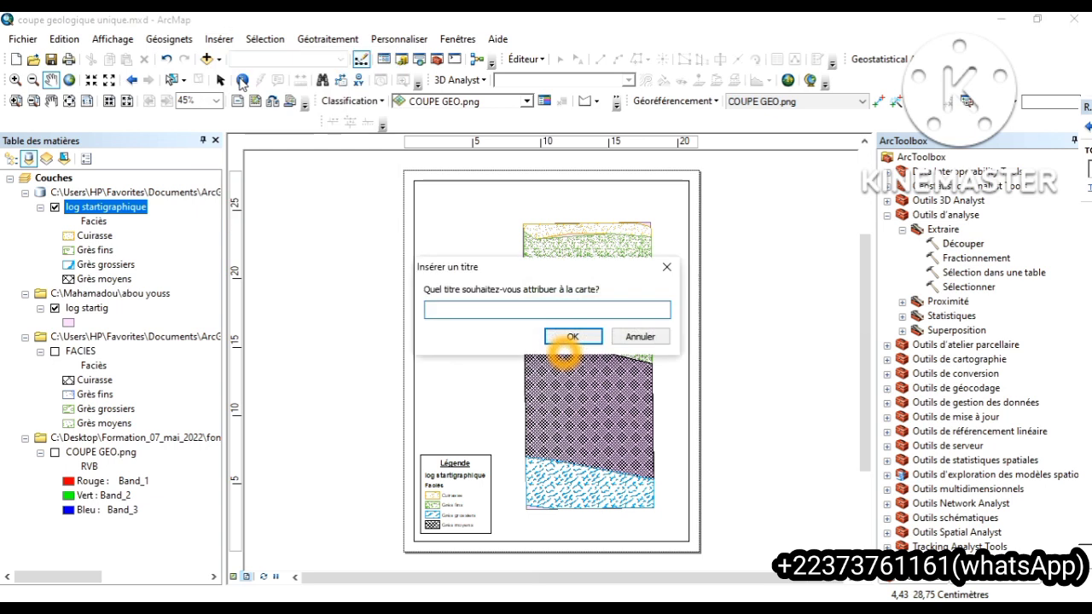
{"action": "type", "text": "Log strartigraphique"}
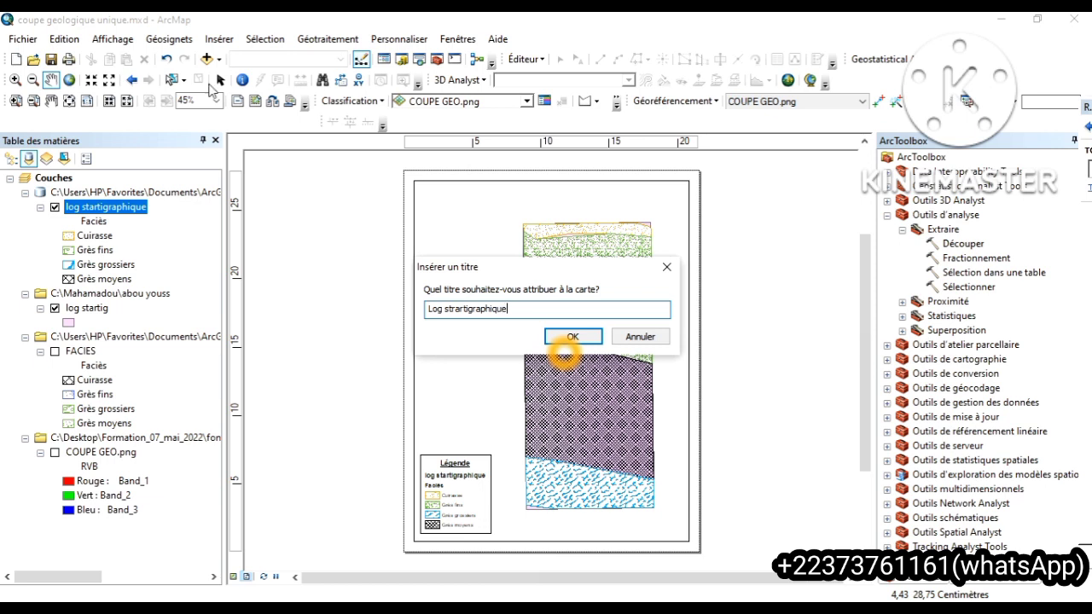
{"action": "left_click", "coordinate": [567, 341]}
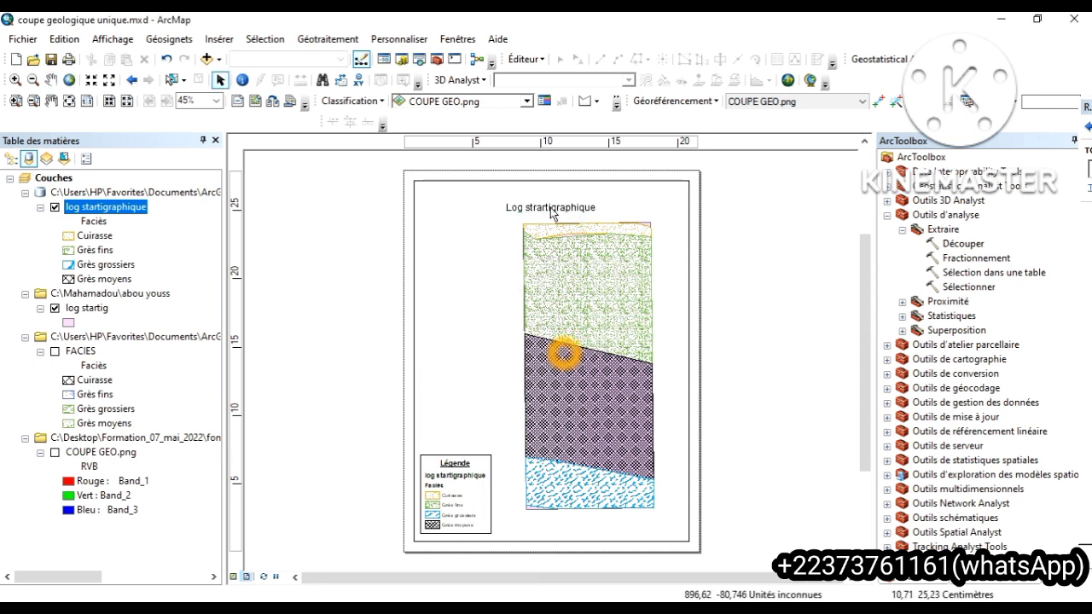
{"action": "left_click", "coordinate": [558, 212]}
{"action": "left_click_drag", "start_coordinate": [559, 212], "coordinate": [565, 196]}
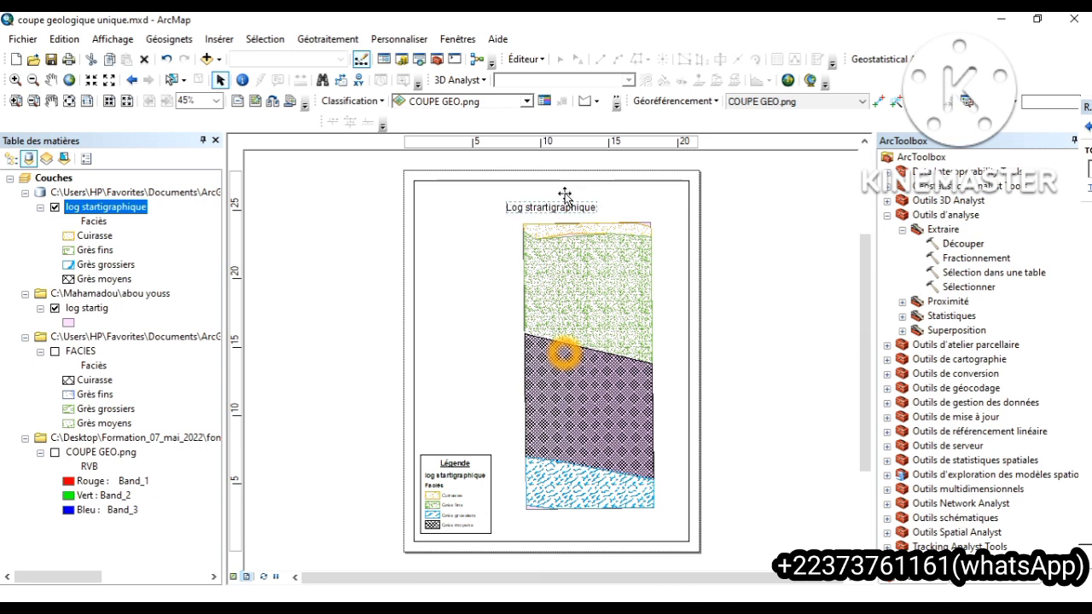
{"action": "left_click", "coordinate": [759, 258]}
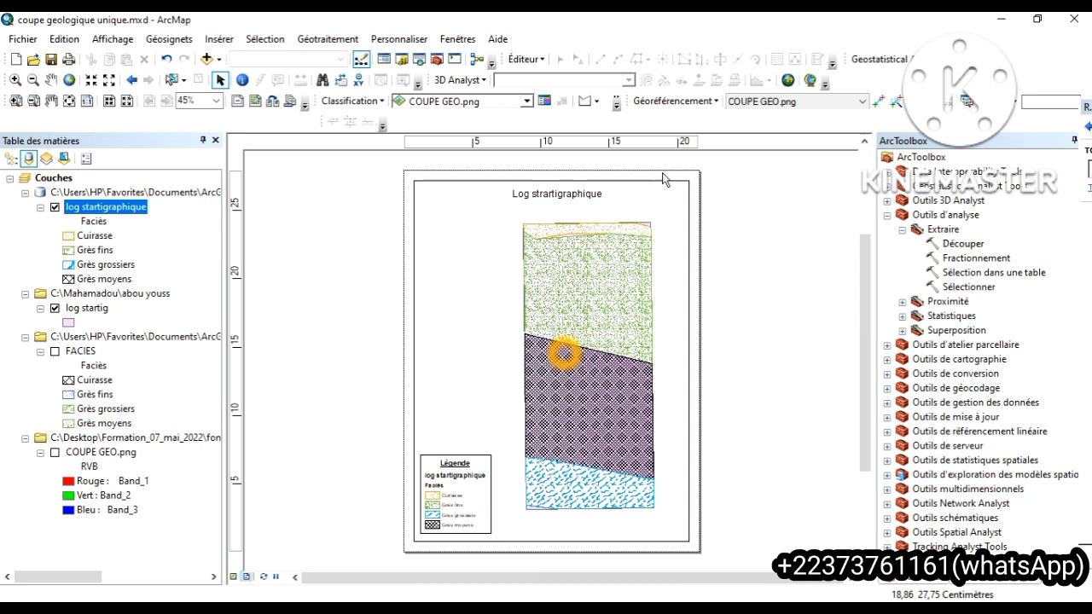
Export the map as a PNG image named "log startig" in the "coupe et log" folder
{"action": "left_click", "coordinate": [18, 41]}
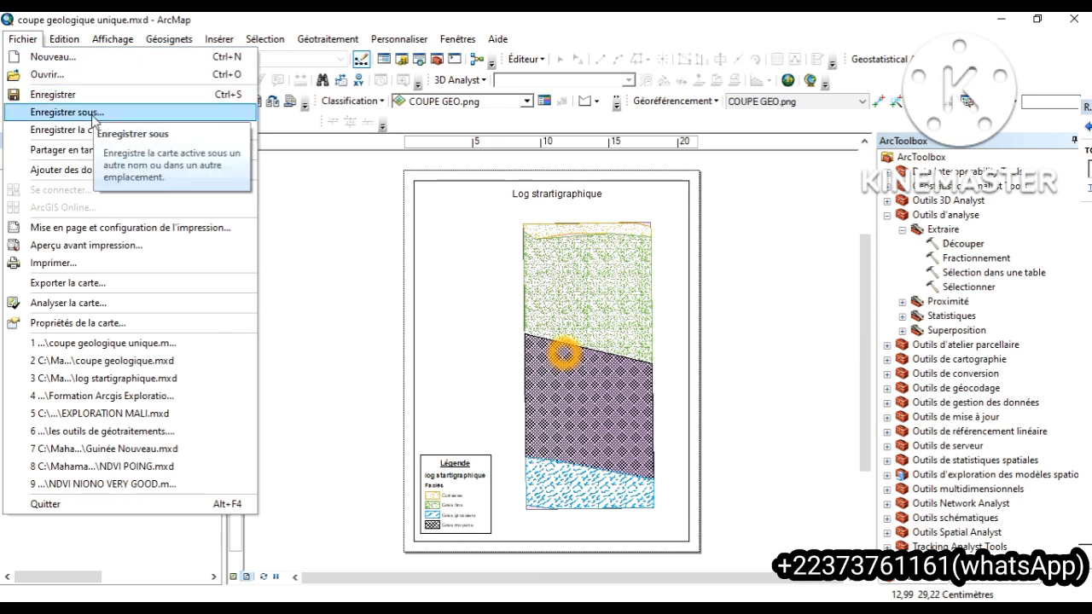
{"action": "left_click", "coordinate": [76, 284]}
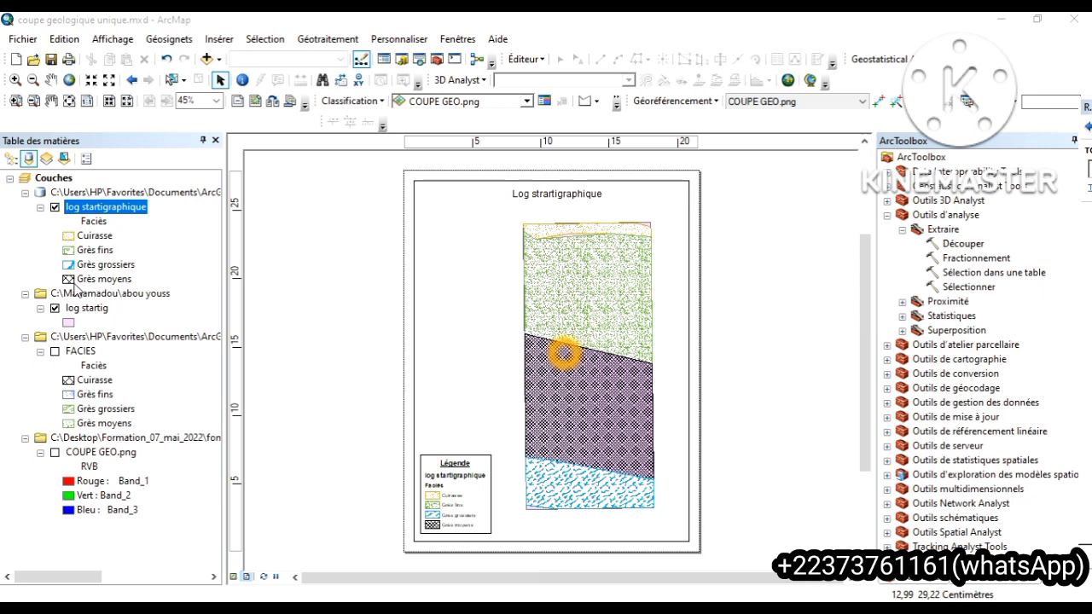
{"action": "left_click", "coordinate": [558, 254]}
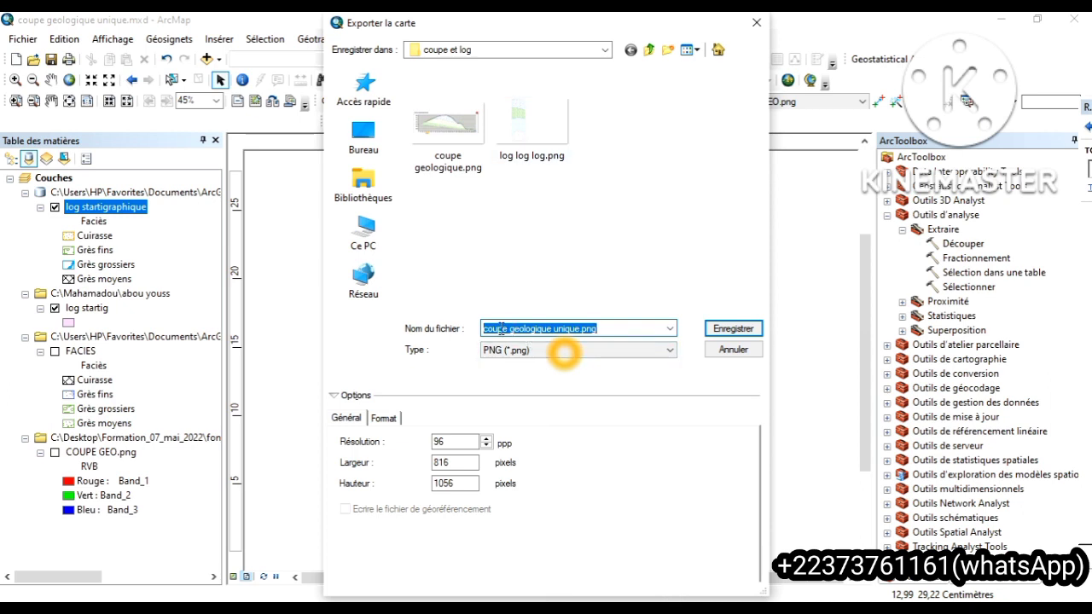
{"action": "type", "text": "lo"}
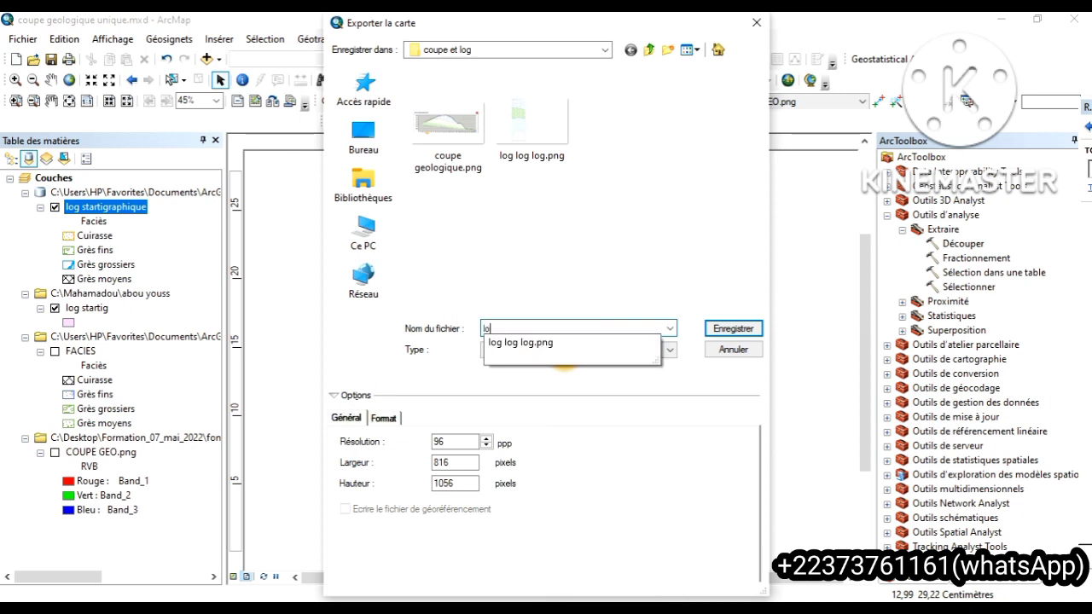
{"action": "type", "text": "g st"}
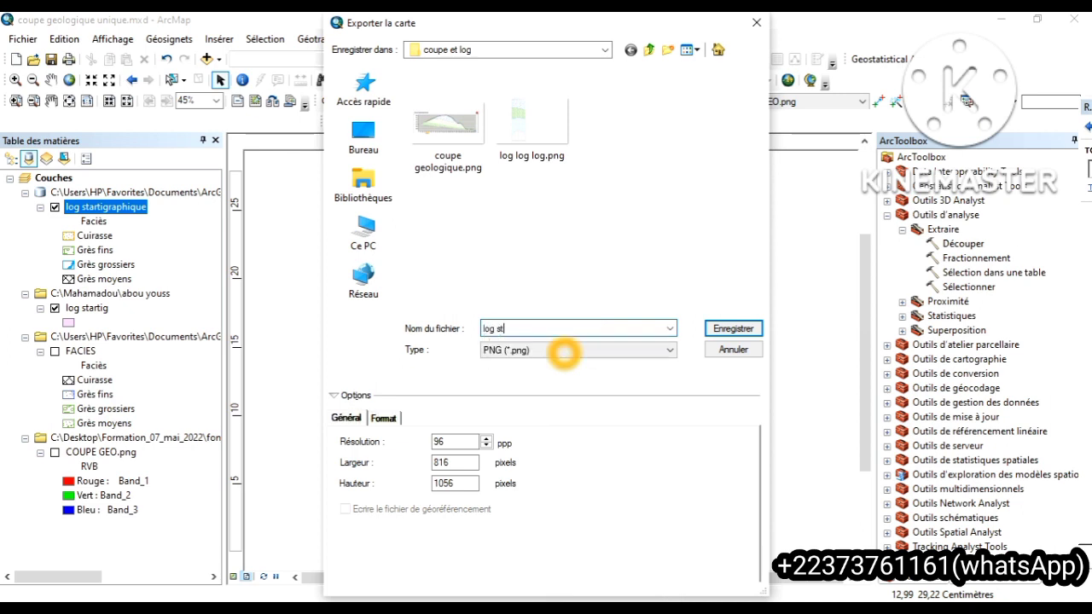
{"action": "type", "text": "artig"}
{"action": "left_click", "coordinate": [731, 330]}
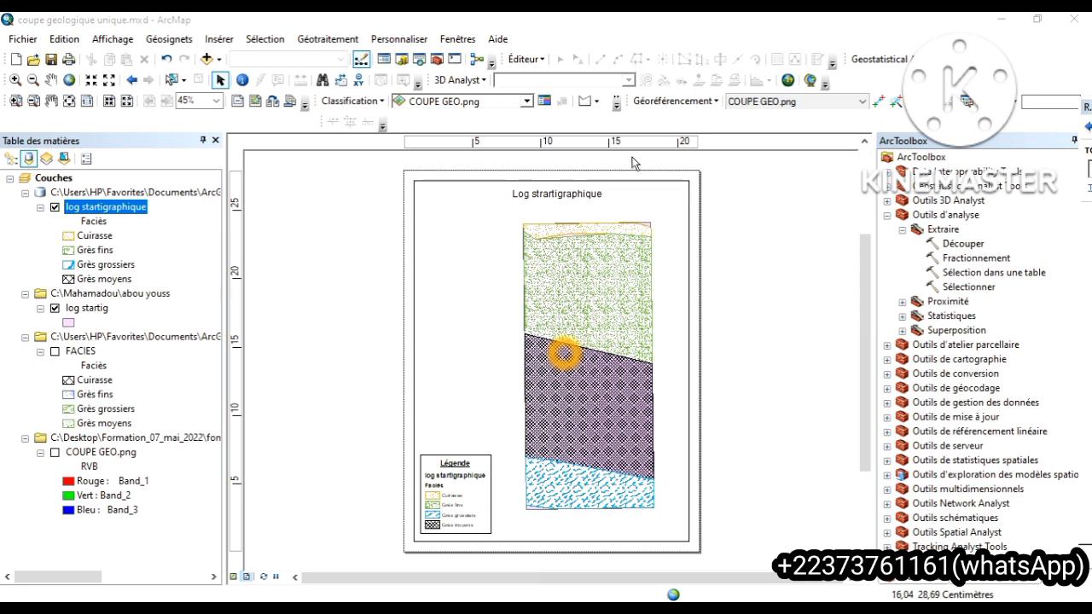
Switch to File Explorer, open the exported log startig.png from the Quick Access recent files to view it, and delete the image
{"action": "left_click", "coordinate": [1000, 19]}
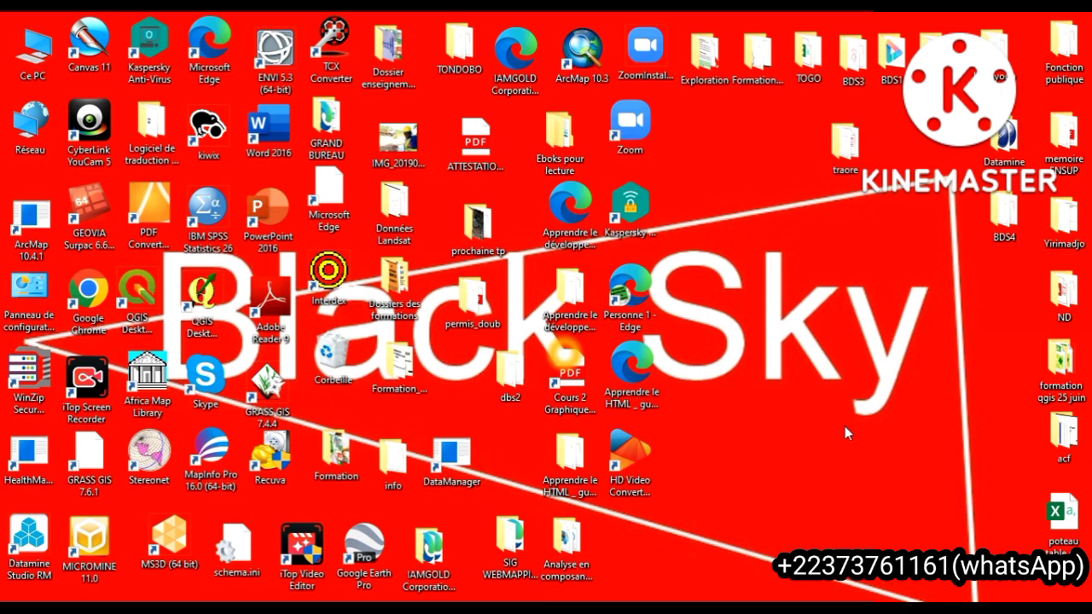
{"action": "left_click", "coordinate": [762, 68]}
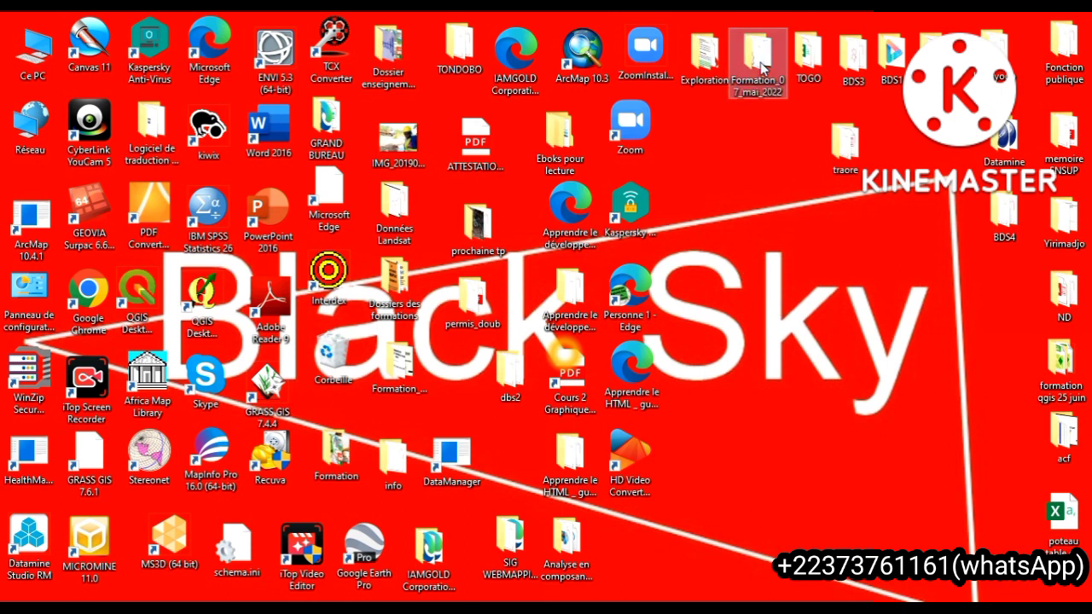
{"action": "double_click", "coordinate": [761, 68]}
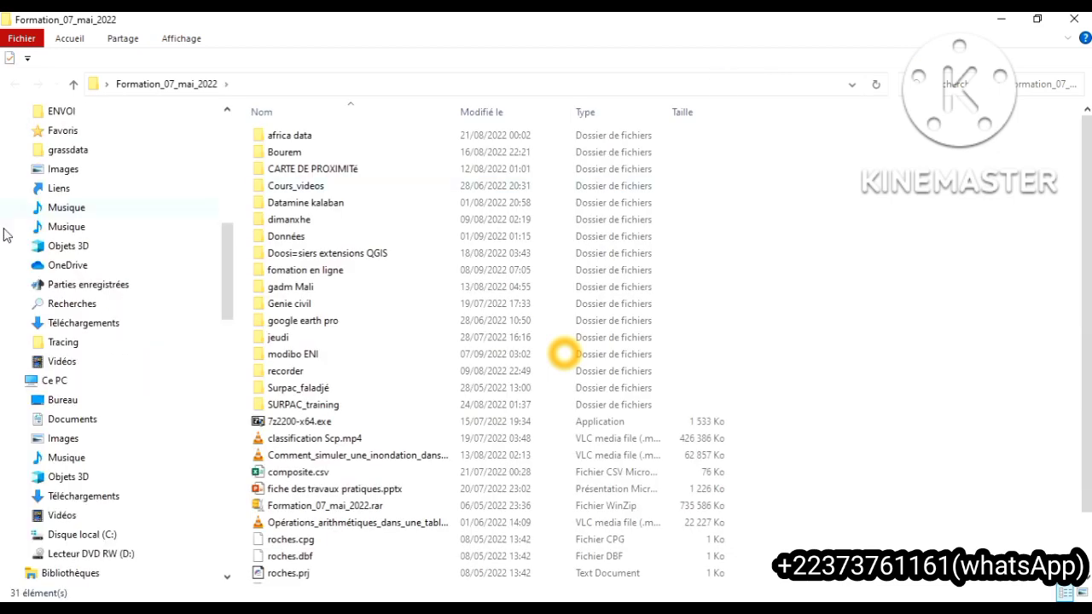
{"action": "left_click_drag", "start_coordinate": [230, 288], "coordinate": [219, 110]}
{"action": "left_click", "coordinate": [72, 122]}
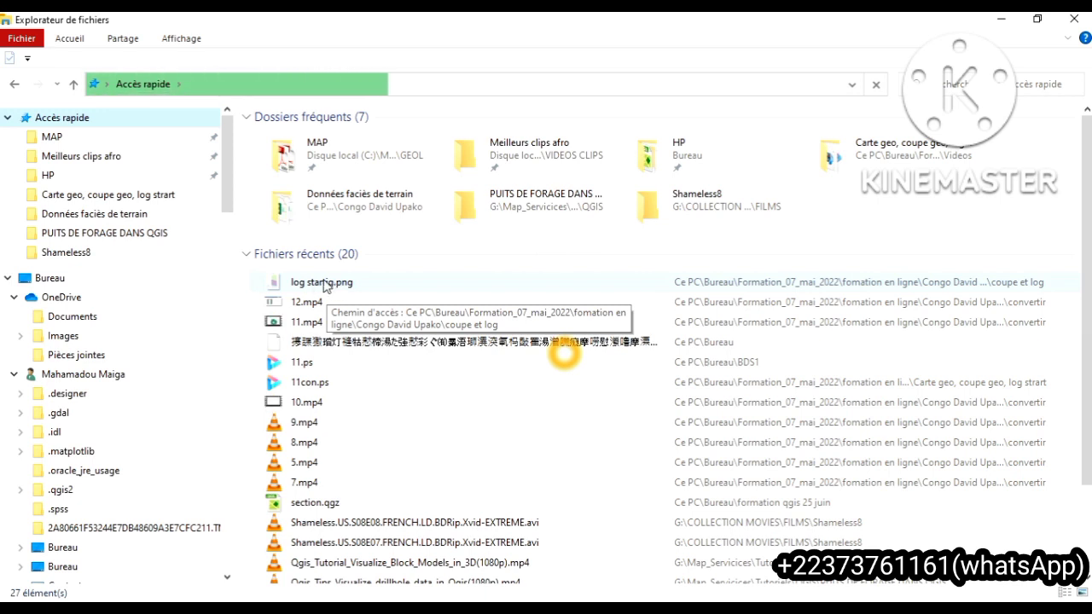
{"action": "mouse_move", "coordinate": [192, 607]}
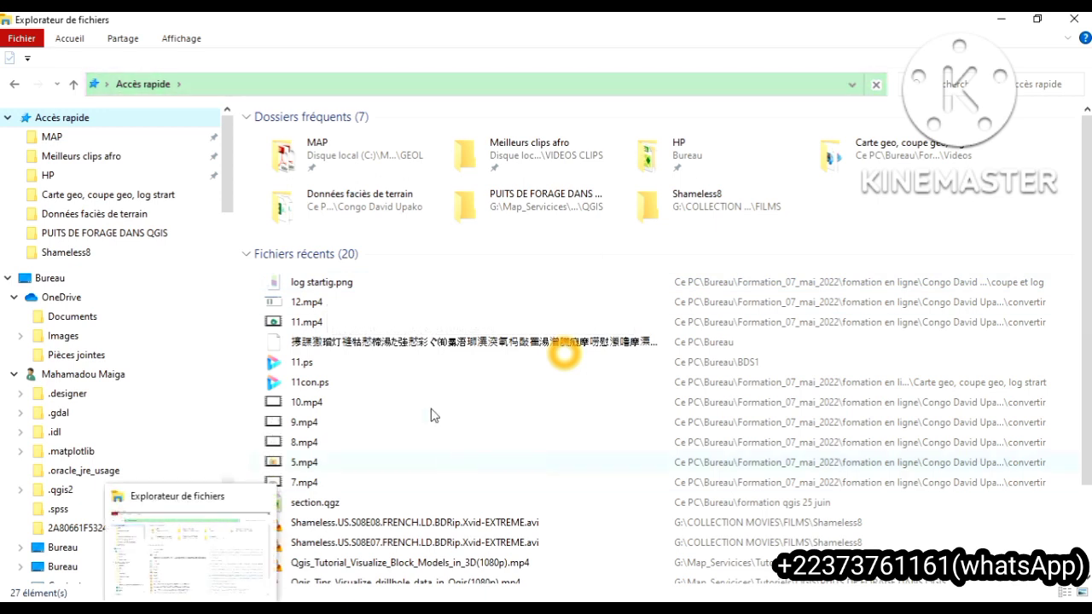
{"action": "left_click", "coordinate": [342, 284]}
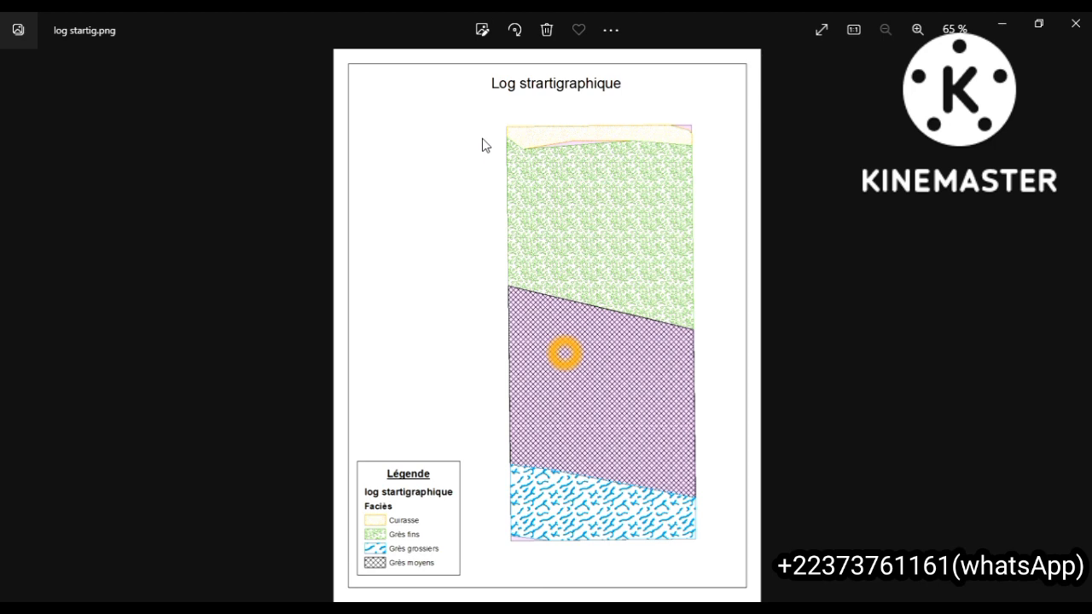
{"action": "key", "text": "Delete"}
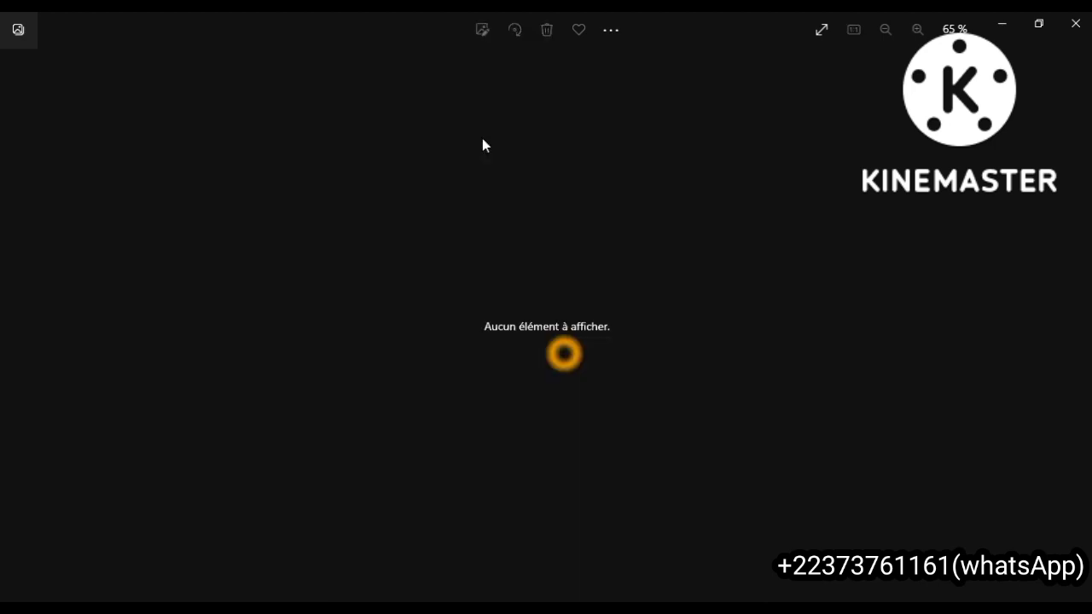